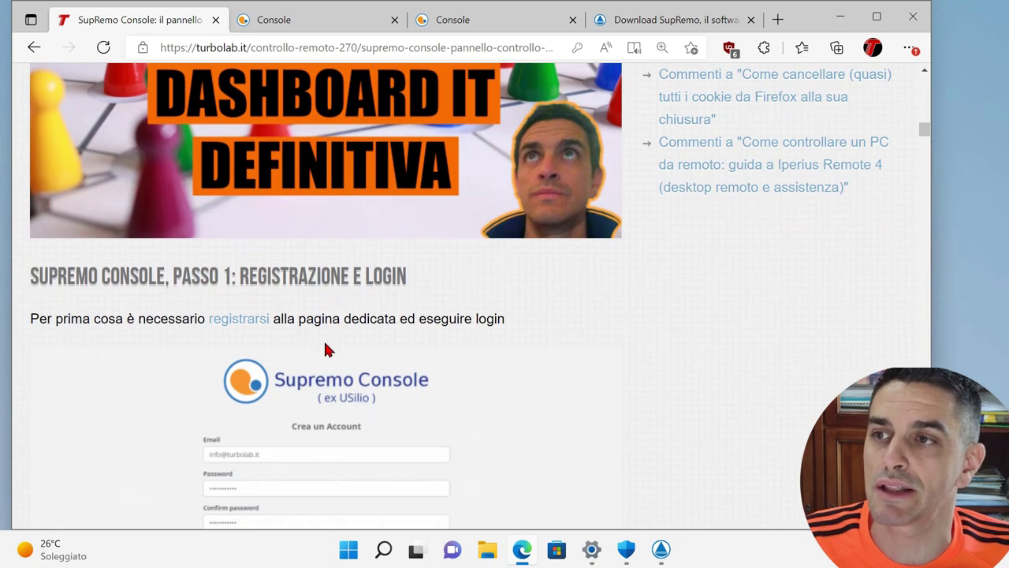
Step: Read the guide's section on registration and login, and check the Supremo Console account sign-up page
scroll(599, 365, down, 3)
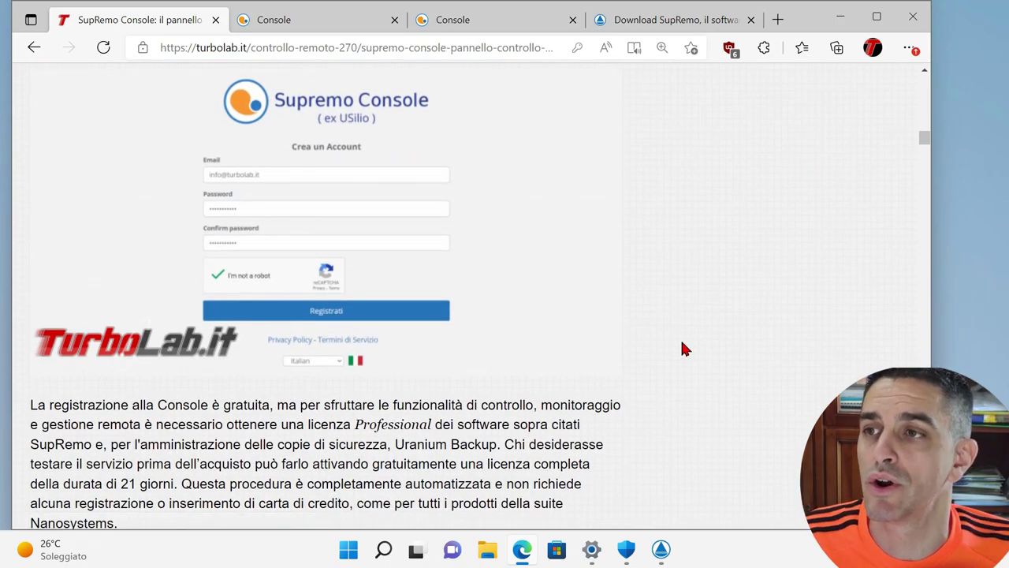
scroll(684, 349, down, 1)
scroll(684, 349, down, 1)
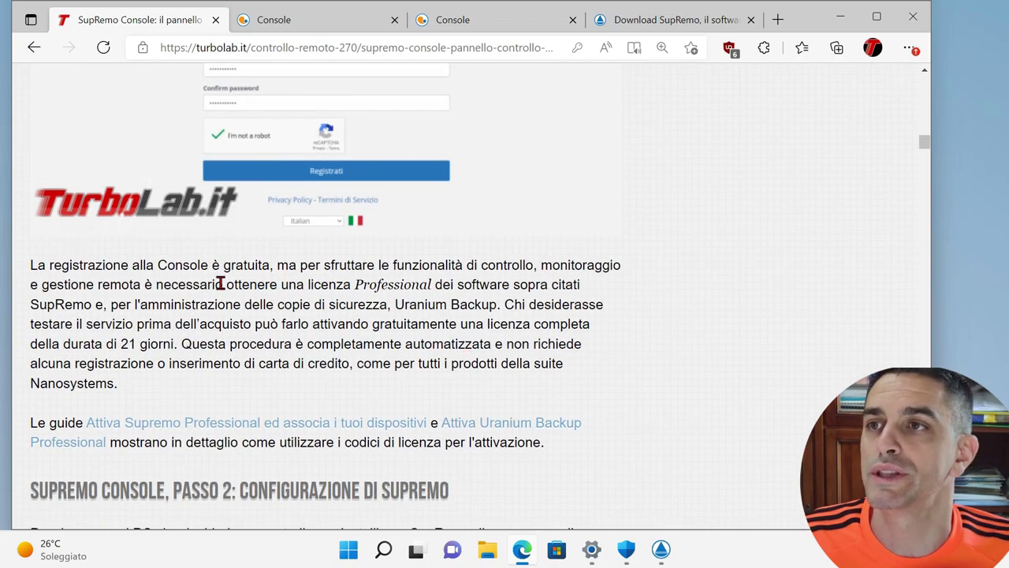
click(279, 24)
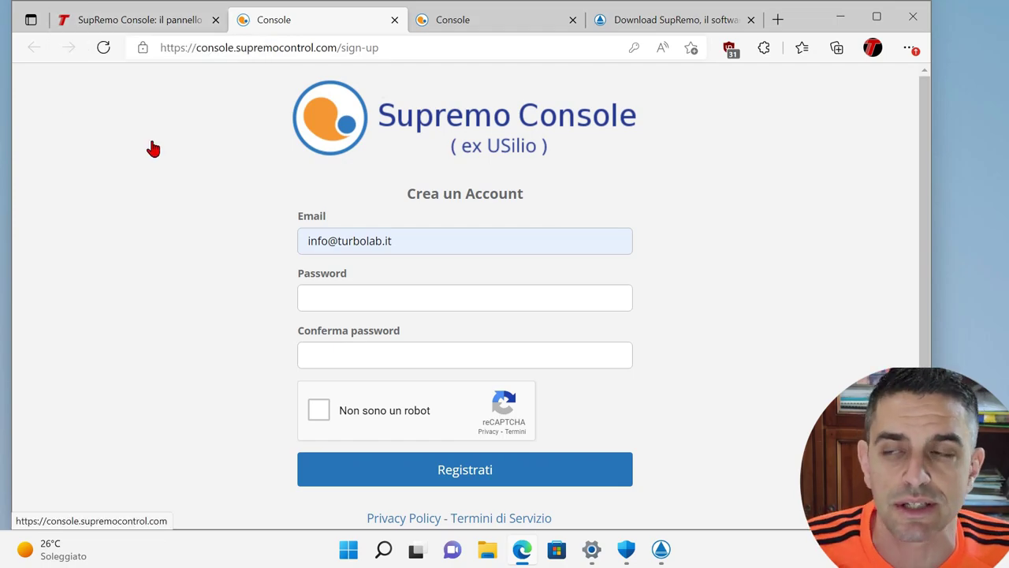
click(142, 21)
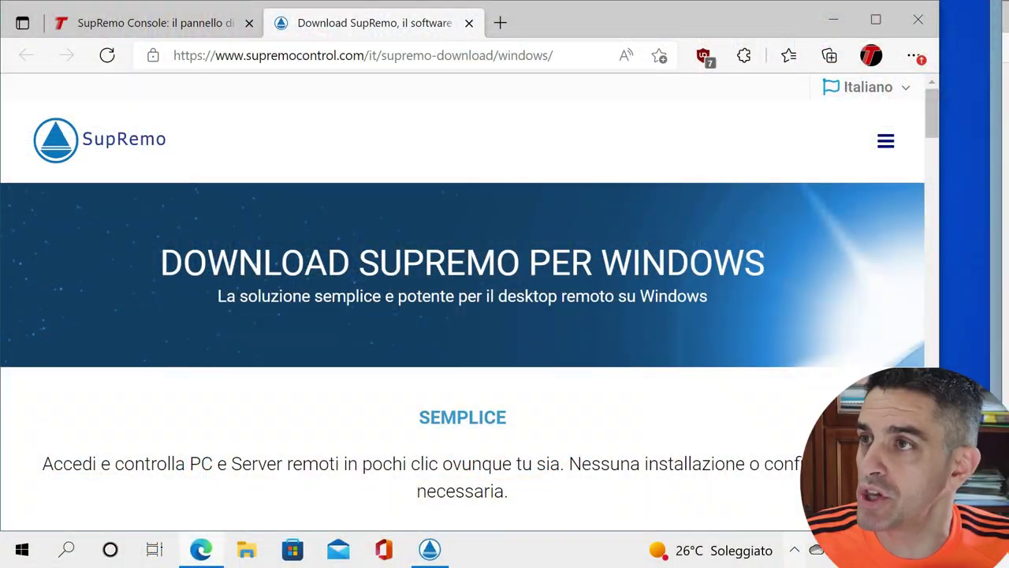
Step: Locate the SupRemo download for Windows on its web page and show the downloaded Supremo.exe
click(255, 56)
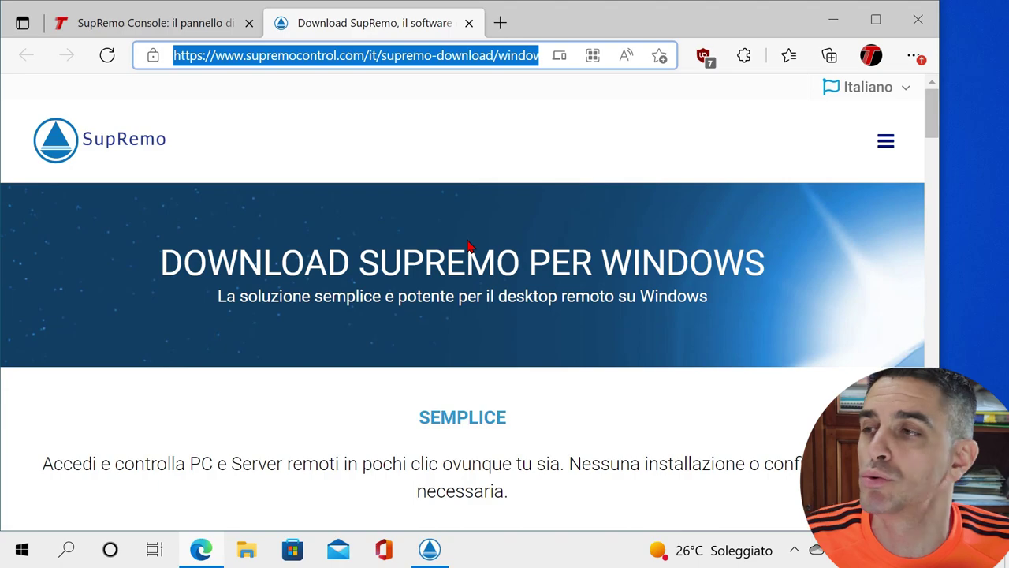
scroll(513, 224, down, 10)
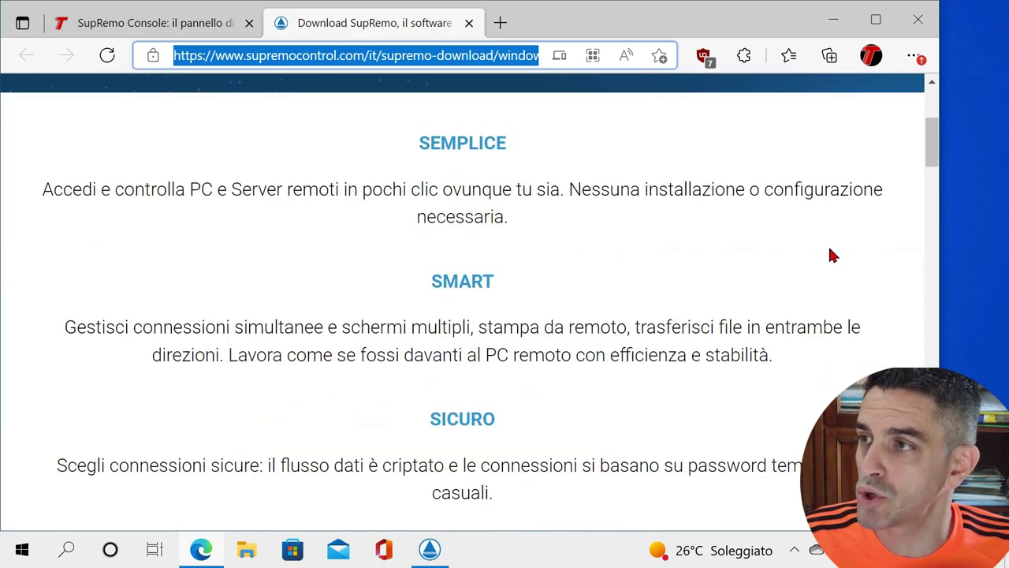
scroll(670, 238, down, 2)
scroll(489, 283, up, 3)
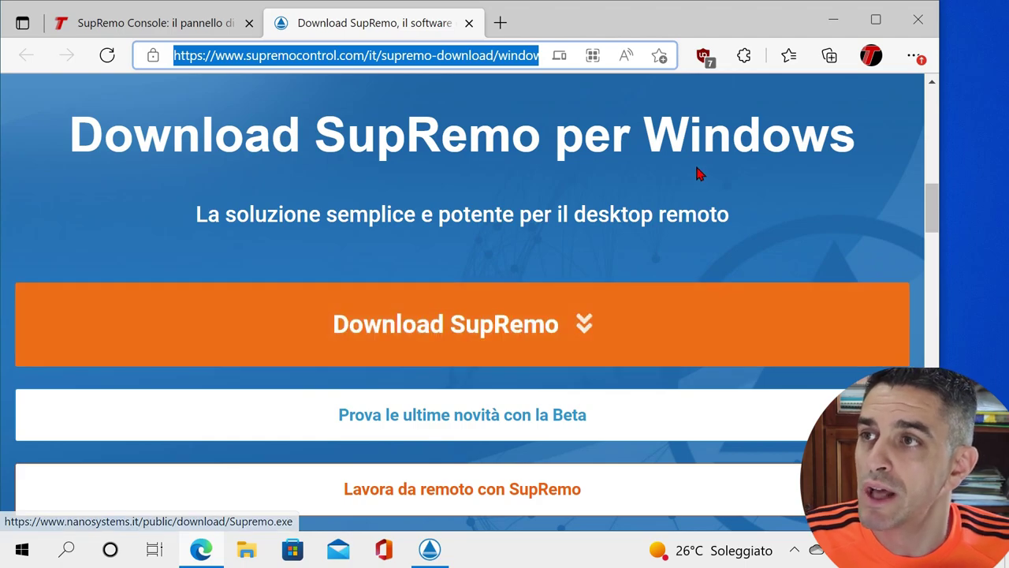
click(915, 60)
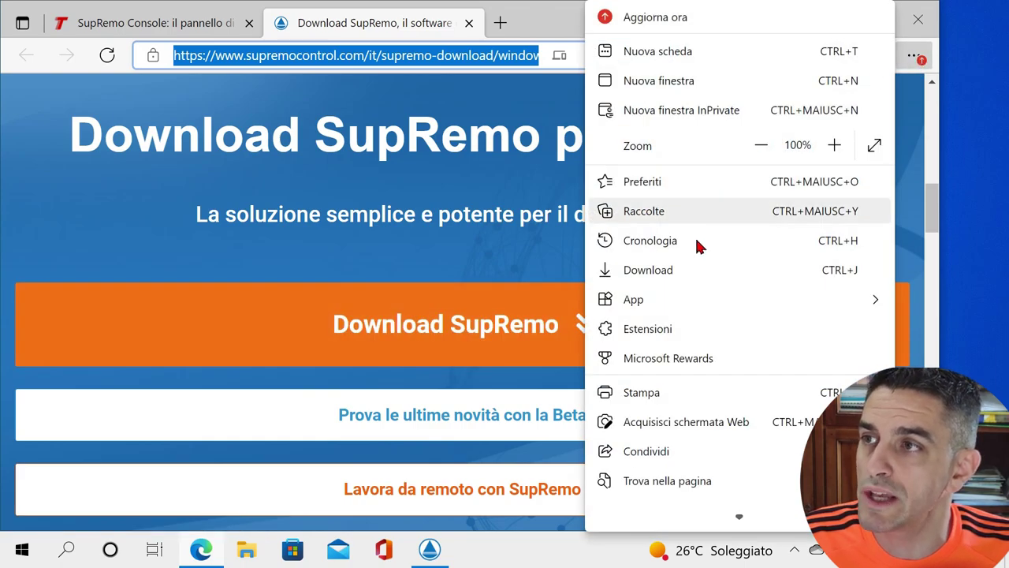
click(687, 268)
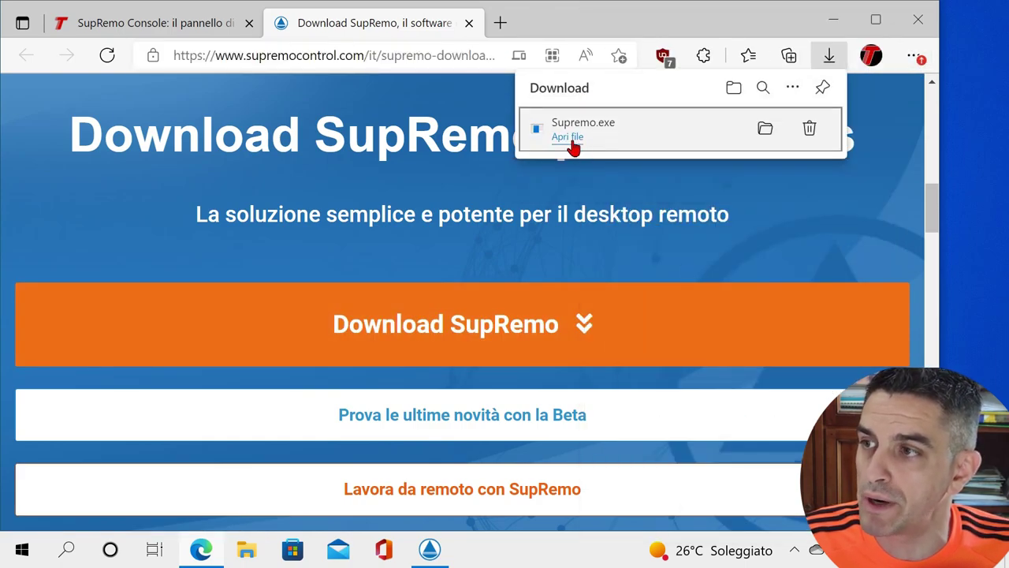
Step: Install Supremo for unattended access, entering and confirming the access password and accepting the licence agreement
click(431, 552)
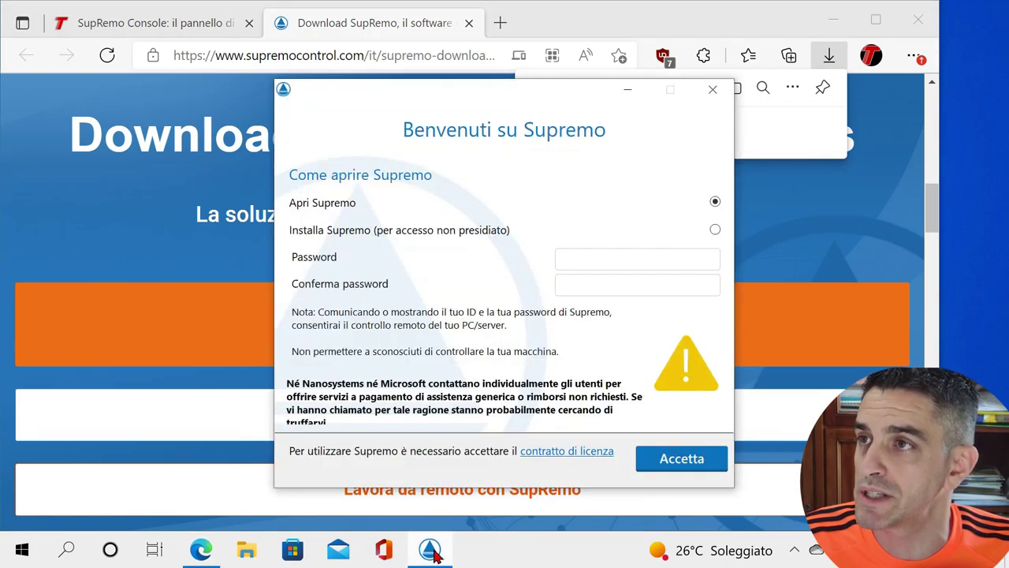
click(836, 22)
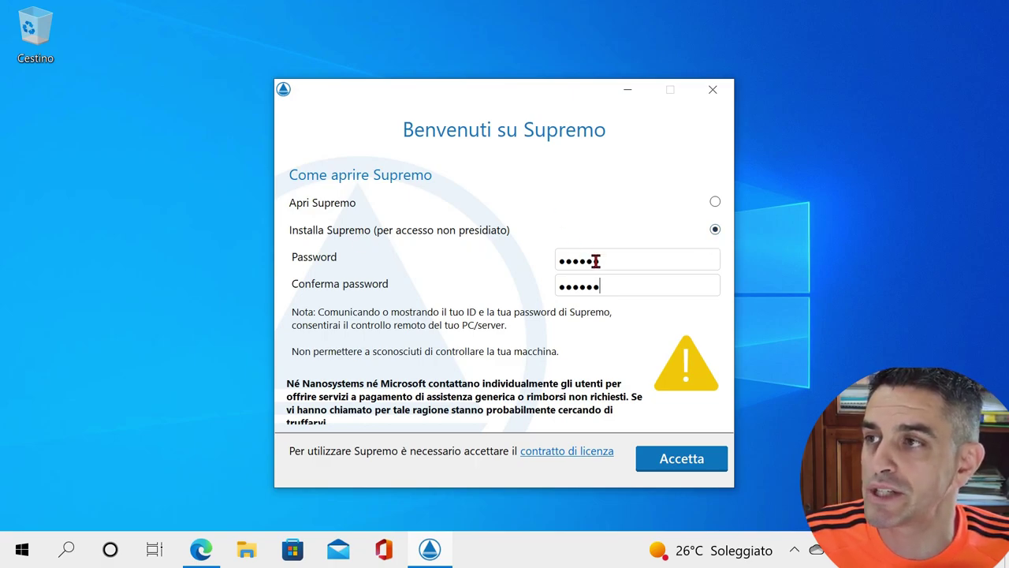
click(671, 467)
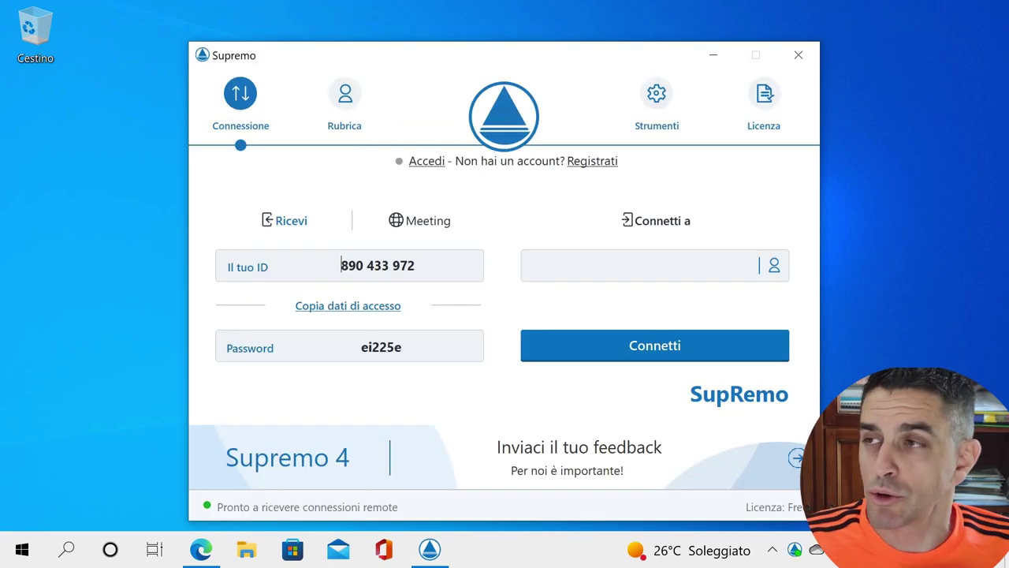
Step: Sign in to the Professional plan in Supremo's settings with the account e-mail and password
click(657, 98)
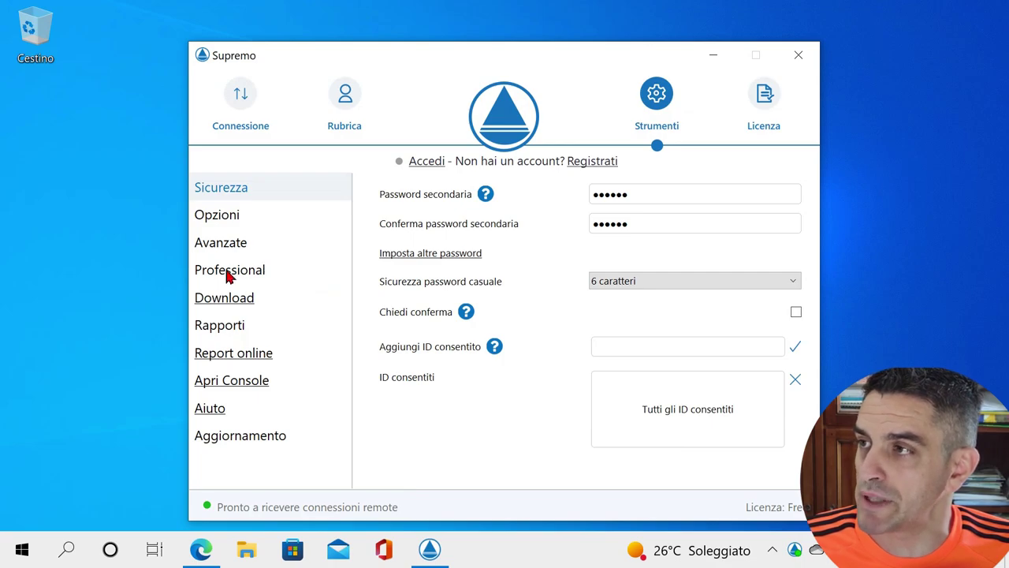
click(228, 272)
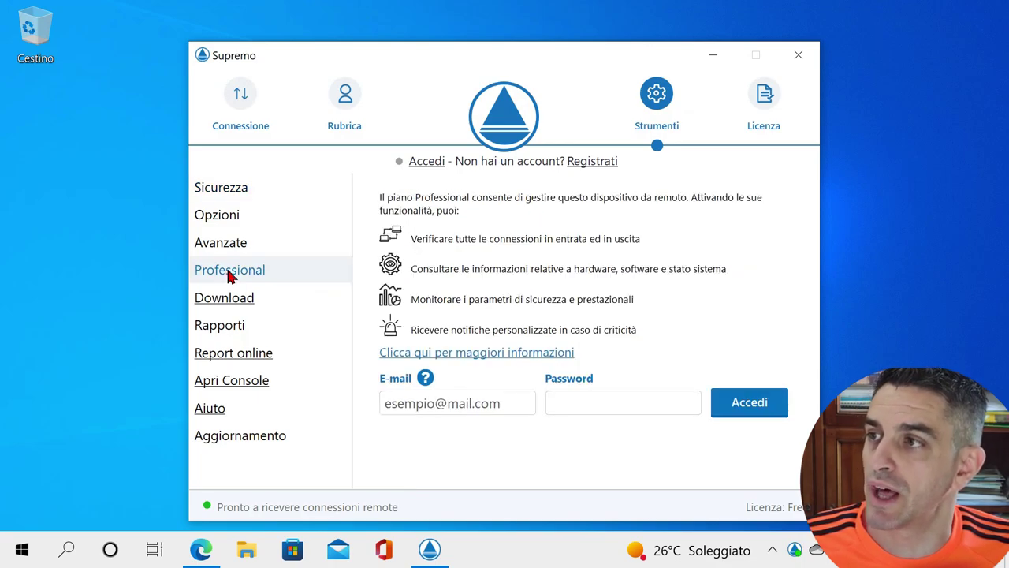
click(415, 402)
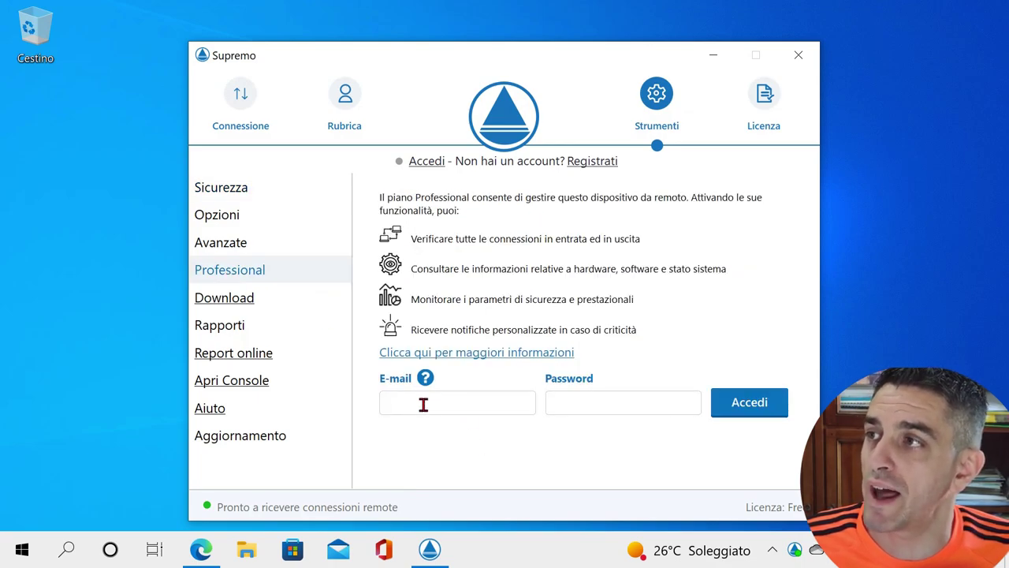
key(ctrl+v)
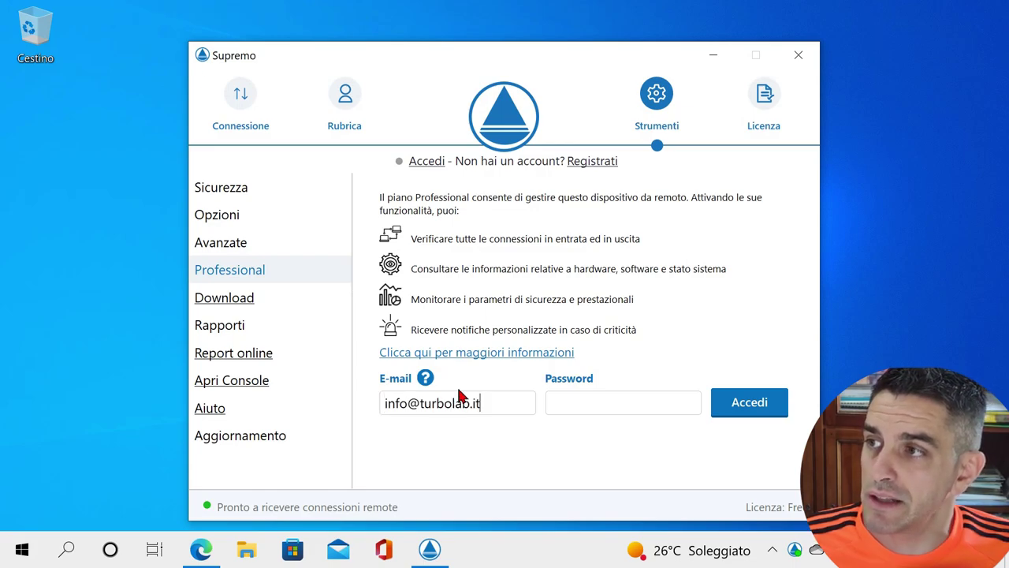
key(Tab)
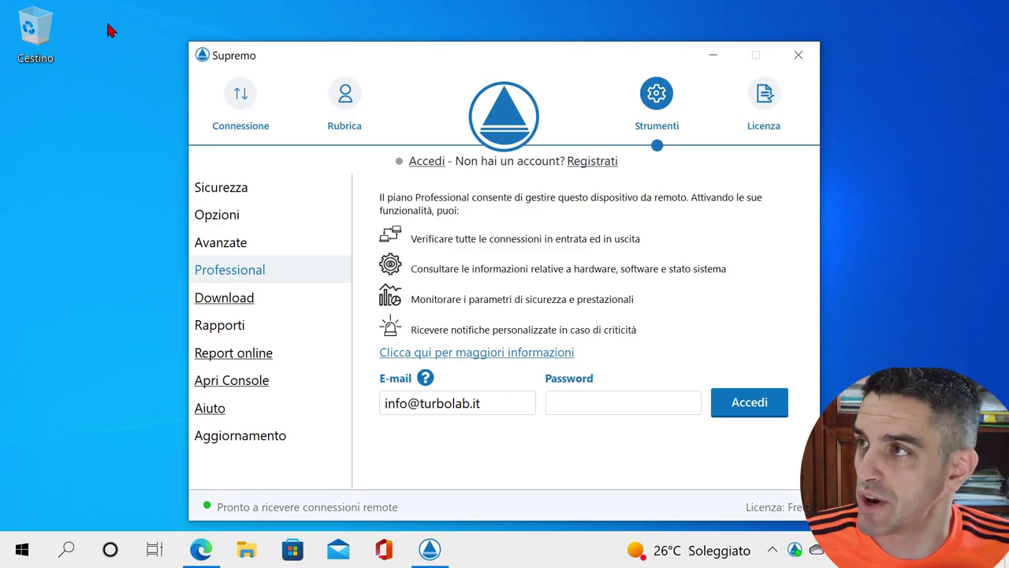
key(ctrl+shift+v)
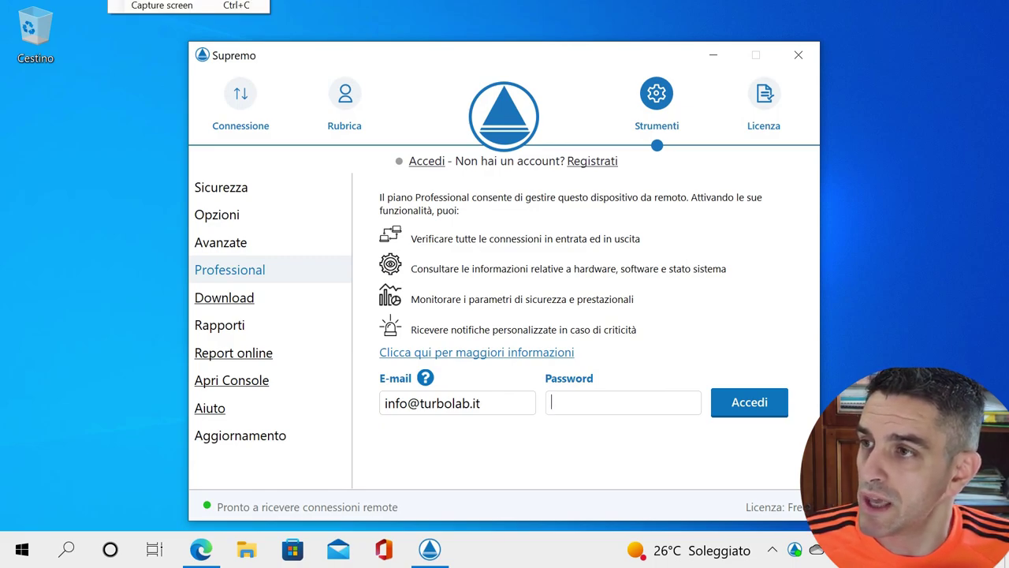
key(Return)
click(727, 409)
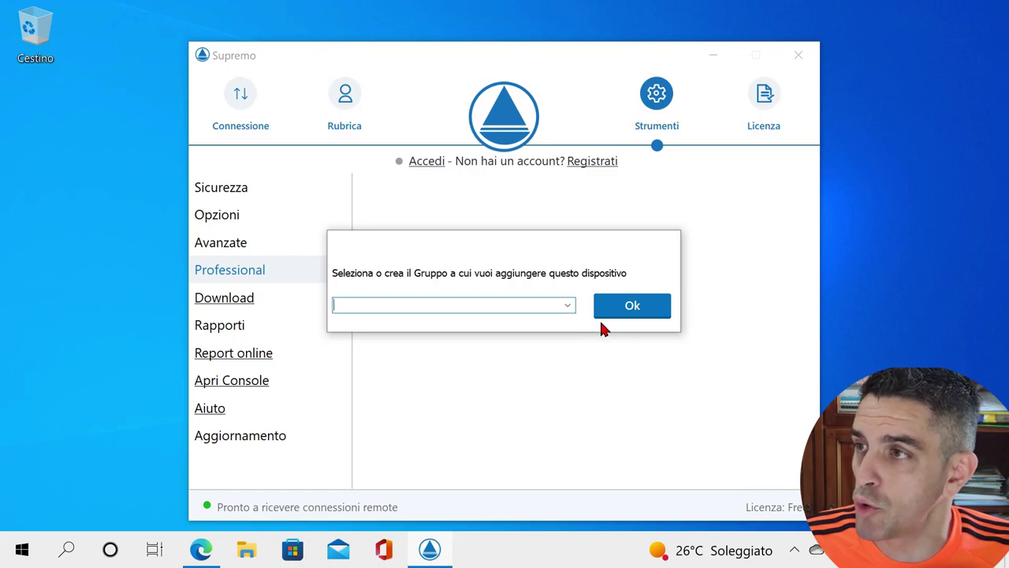
Step: Add this device to the existing group TurboLab.it Work PCs
click(567, 306)
click(455, 321)
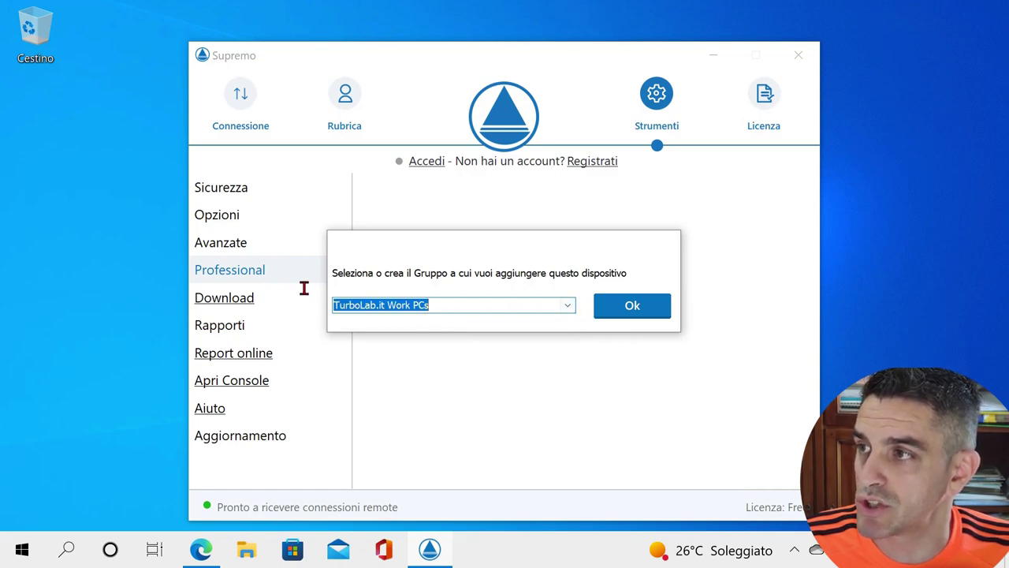
click(632, 308)
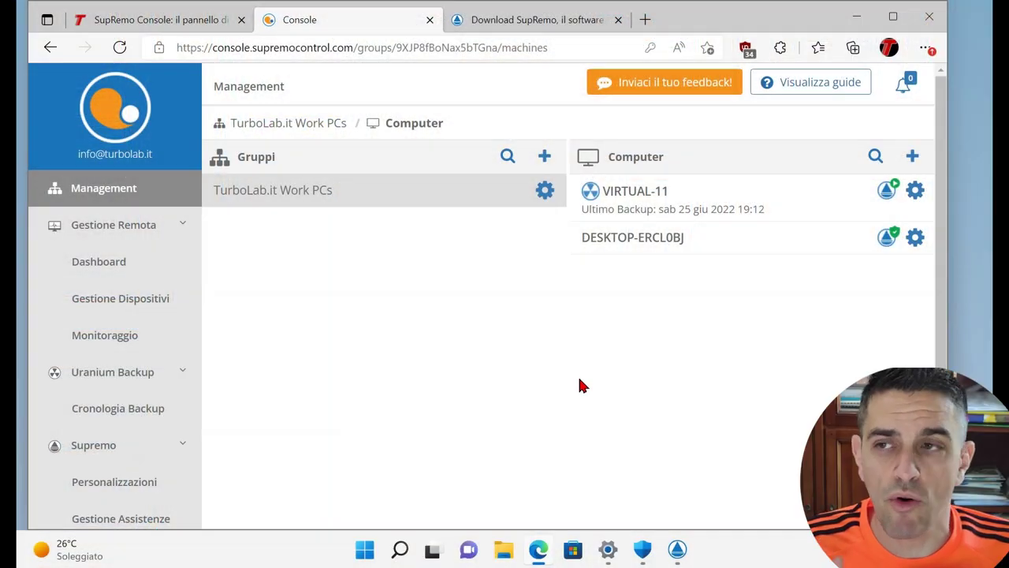
Step: Activate Supremo Professional assistance for DESKTOP-ERCL0BJ in the console's activations, enabling Monitoraggio and Report avanzati
scroll(144, 392, down, 3)
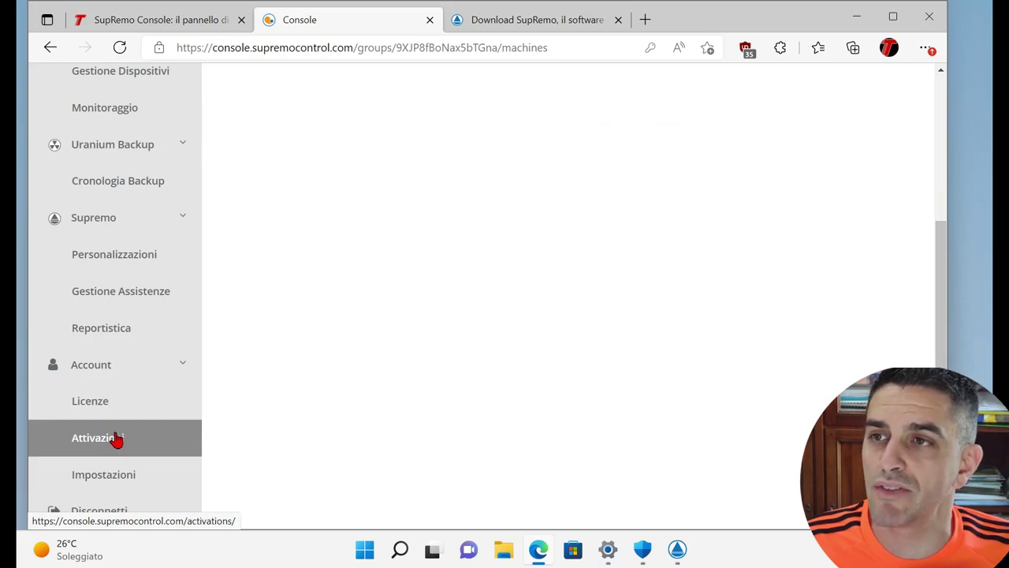
click(116, 439)
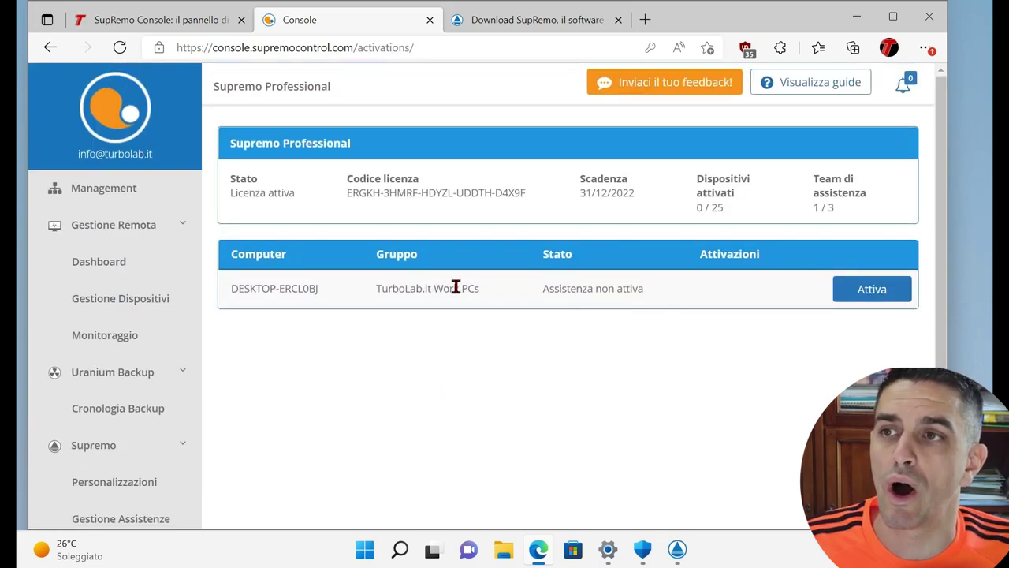
drag(228, 288, 654, 295)
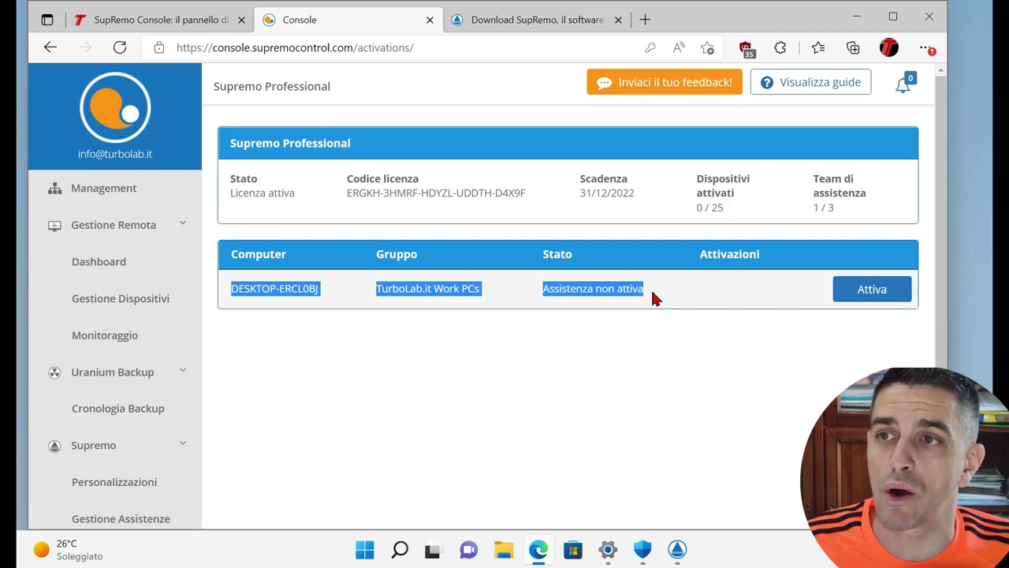
click(340, 331)
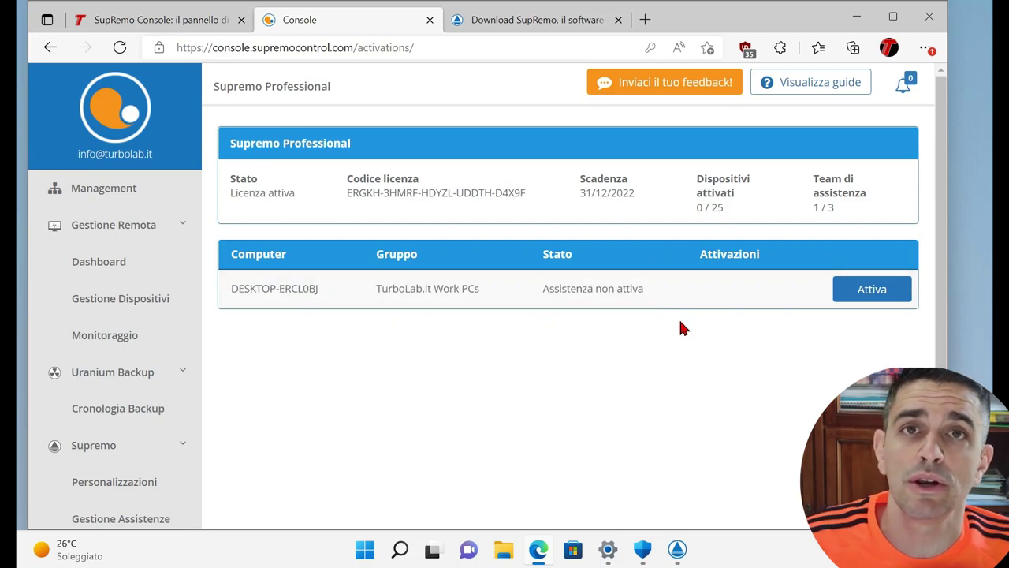
click(871, 290)
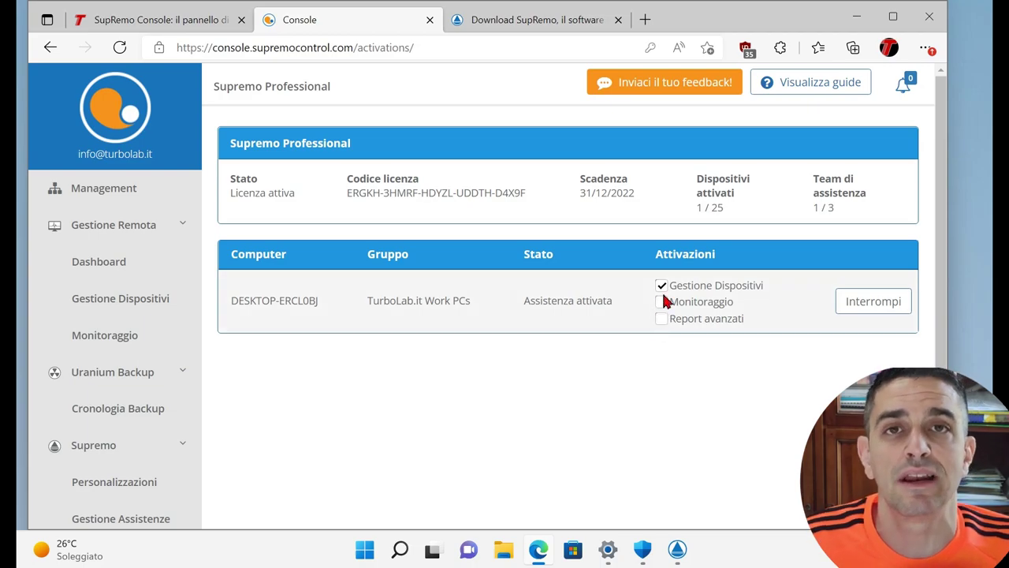
click(661, 318)
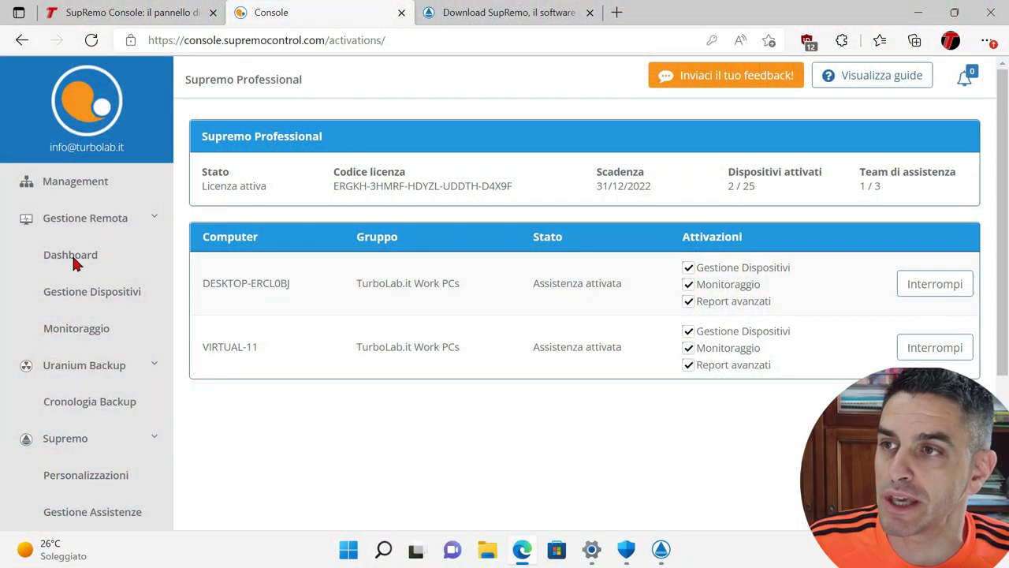
Step: Review the activated devices and monitoring notifications on the remote management dashboard, and open the details of DESKTOP-ERCL0BJ
click(71, 259)
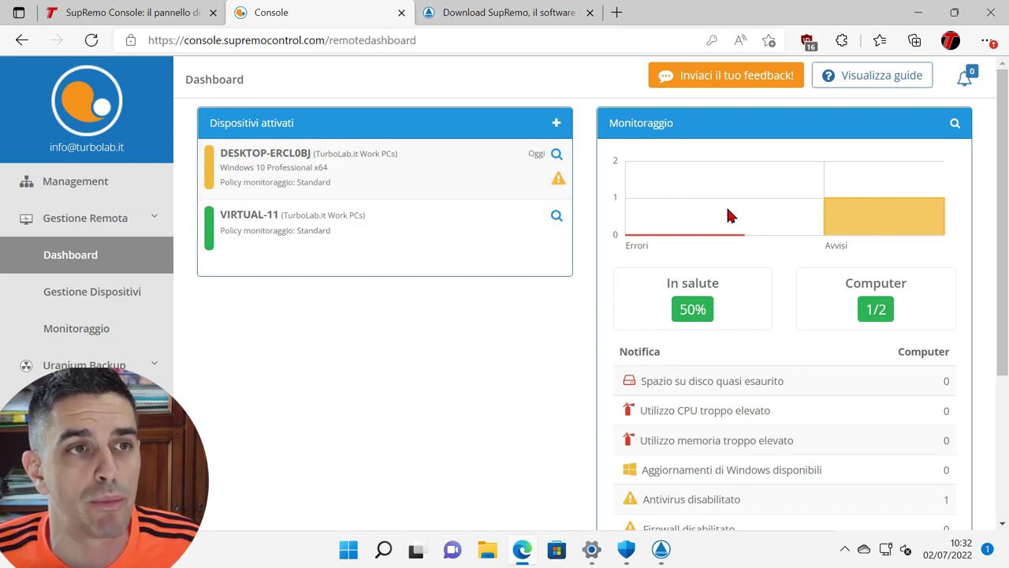
scroll(856, 281, down, 3)
scroll(852, 309, up, 2)
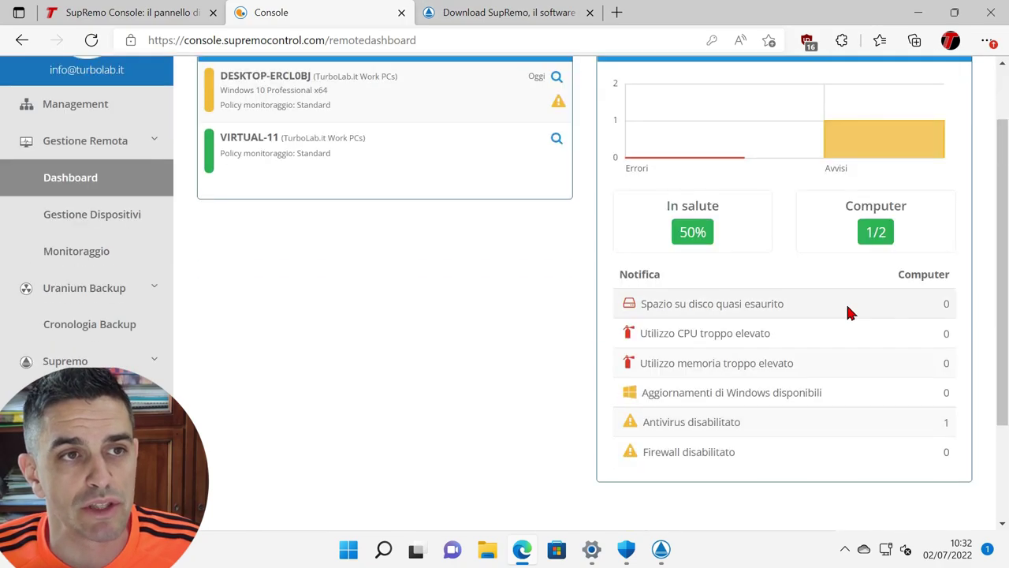
scroll(789, 292, down, 1)
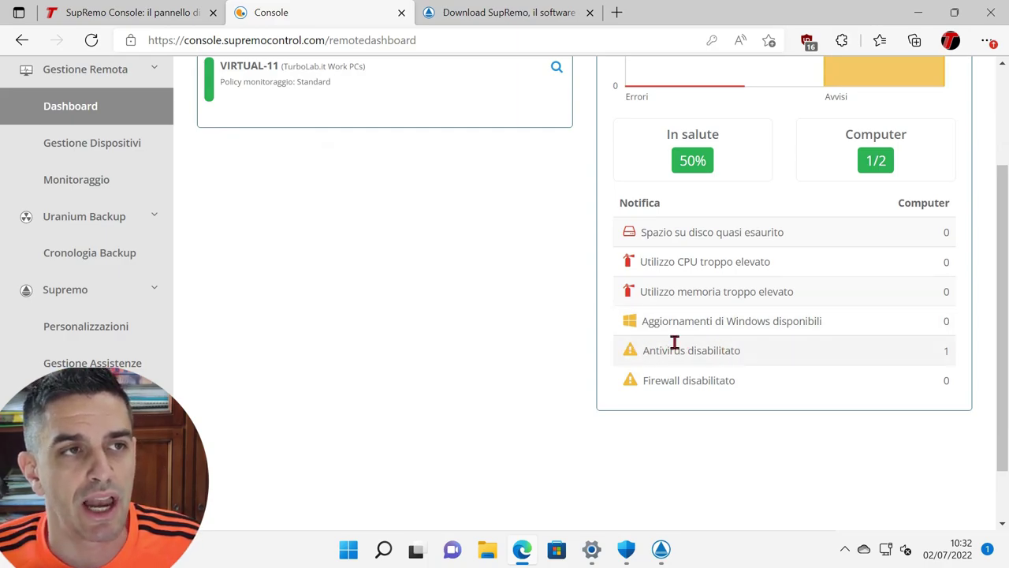
scroll(417, 389, up, 2)
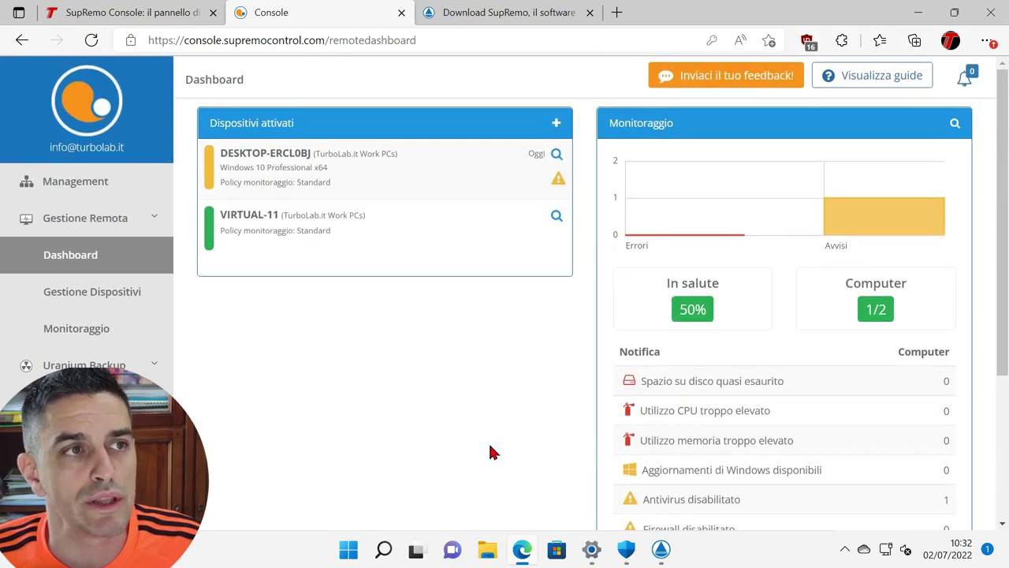
scroll(599, 387, down, 2)
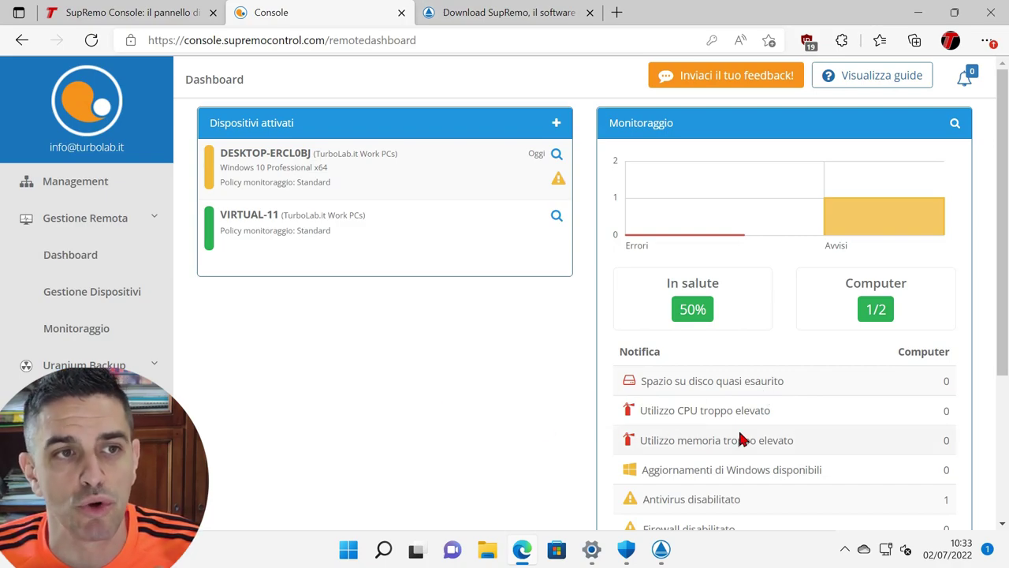
scroll(675, 315, down, 2)
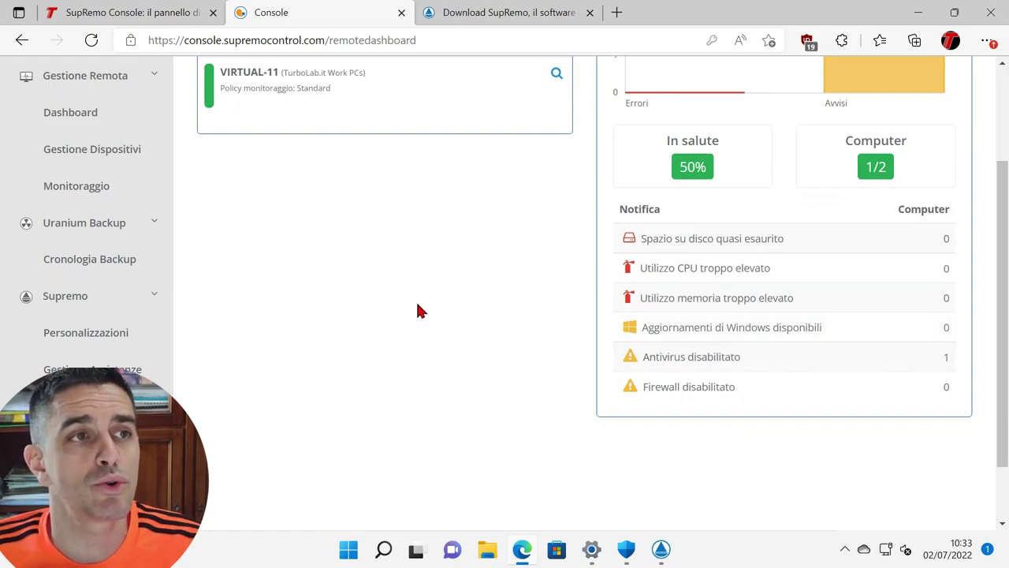
scroll(424, 387, up, 3)
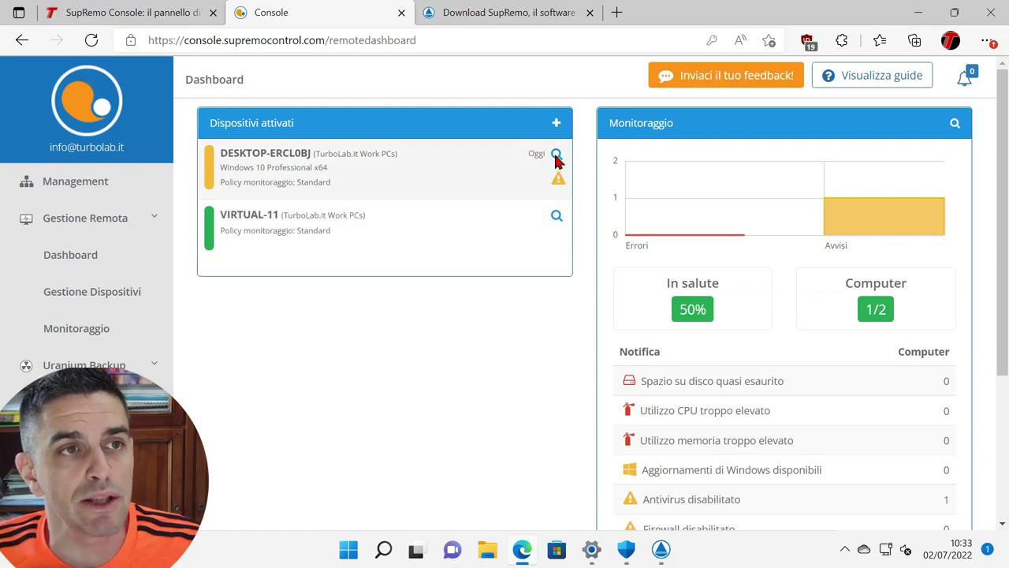
click(556, 155)
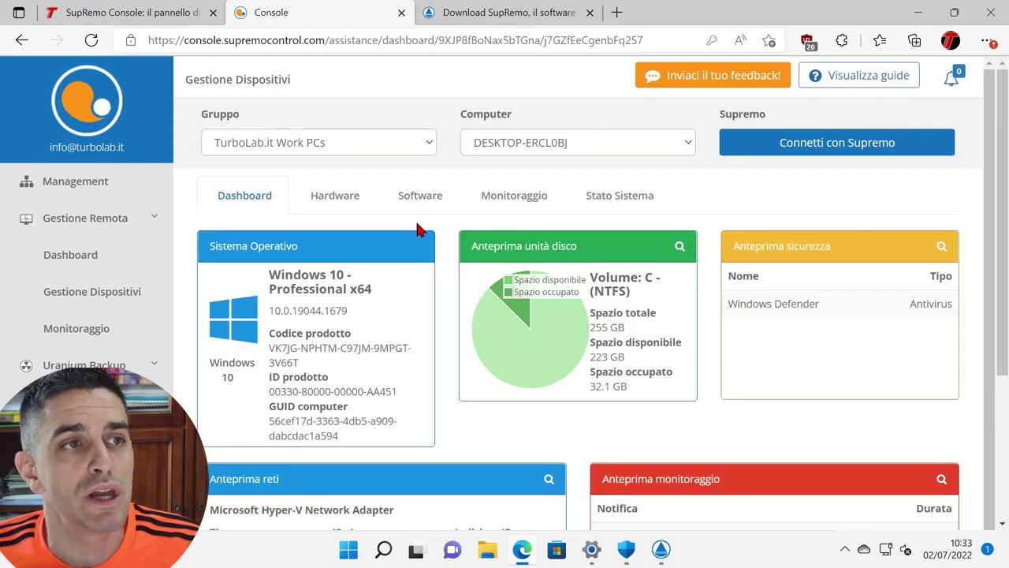
Step: Review the overview of DESKTOP-ERCL0BJ, covering its operating system, disk, security, network, monitoring and hardware previews
scroll(649, 210, down, 1)
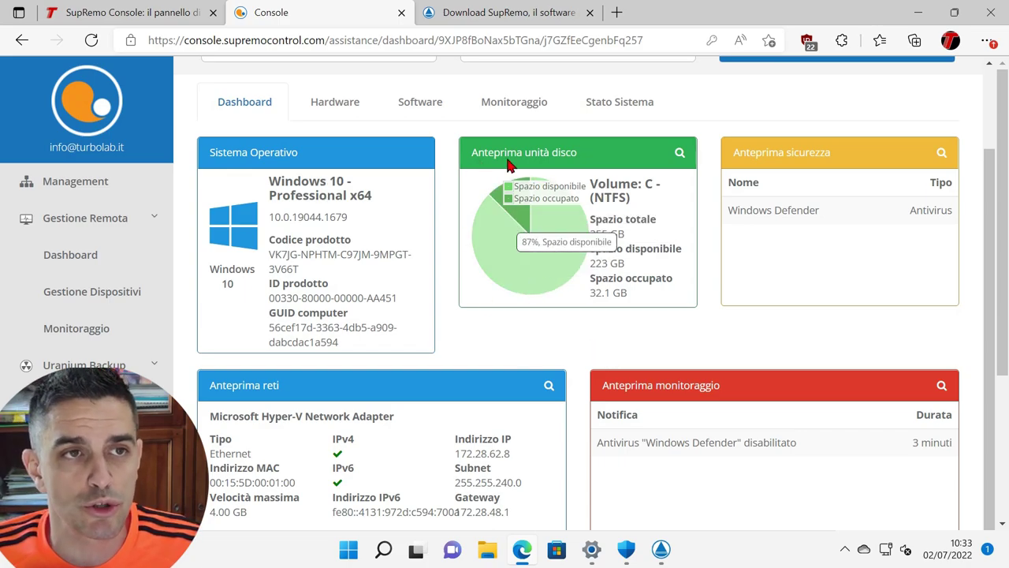
scroll(686, 355, down, 1)
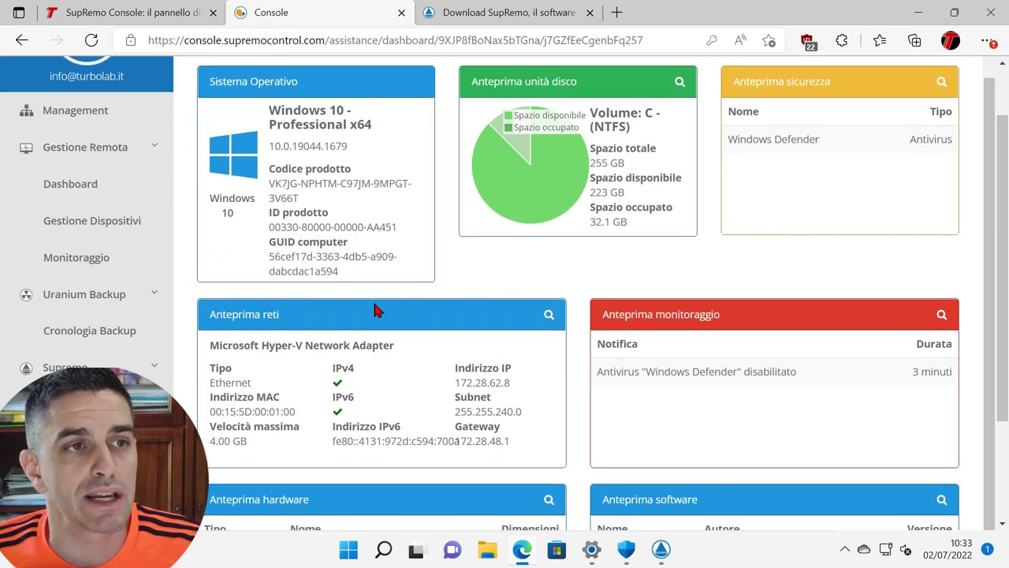
scroll(455, 346, down, 1)
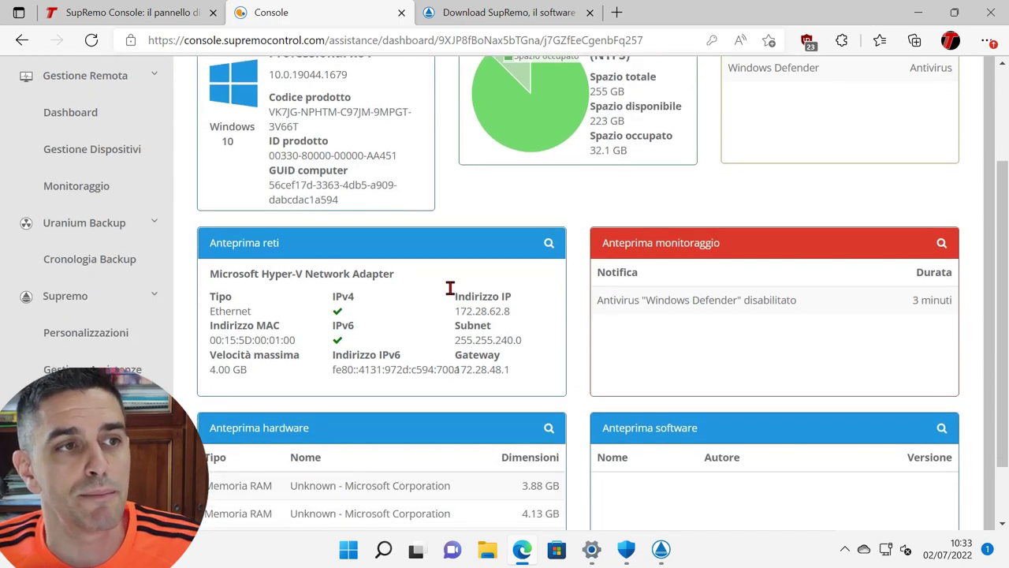
scroll(466, 281, down, 1)
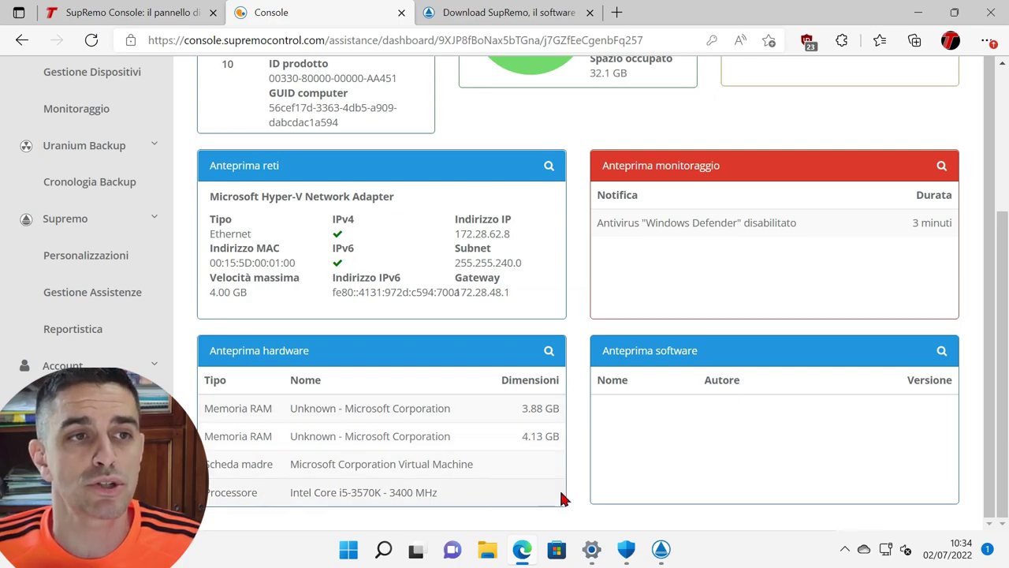
scroll(596, 474, up, 1)
scroll(534, 395, up, 3)
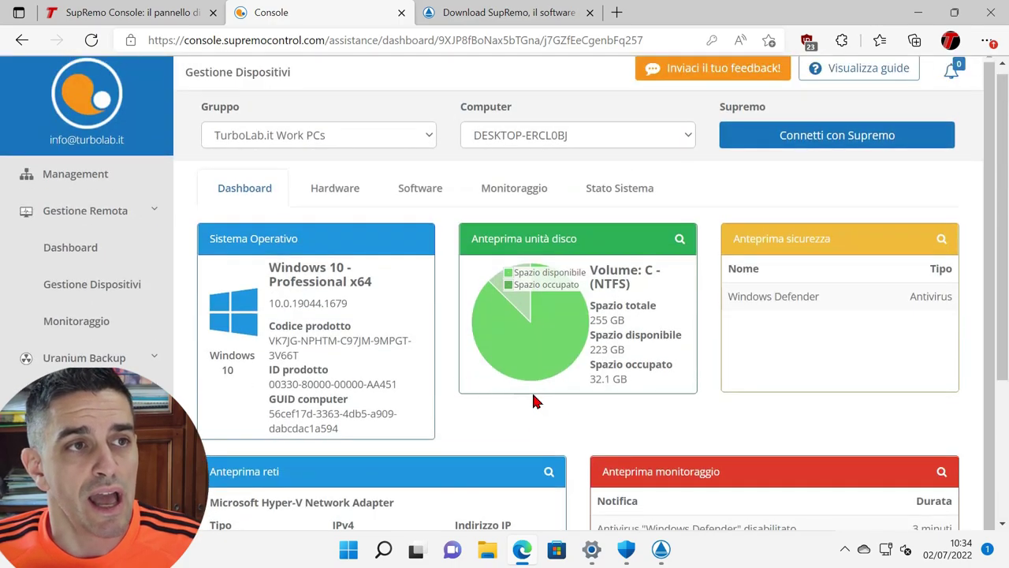
Step: Examine the hardware inventory of DESKTOP-ERCL0BJ, highlighting the RAM, motherboard and processor entries
click(326, 207)
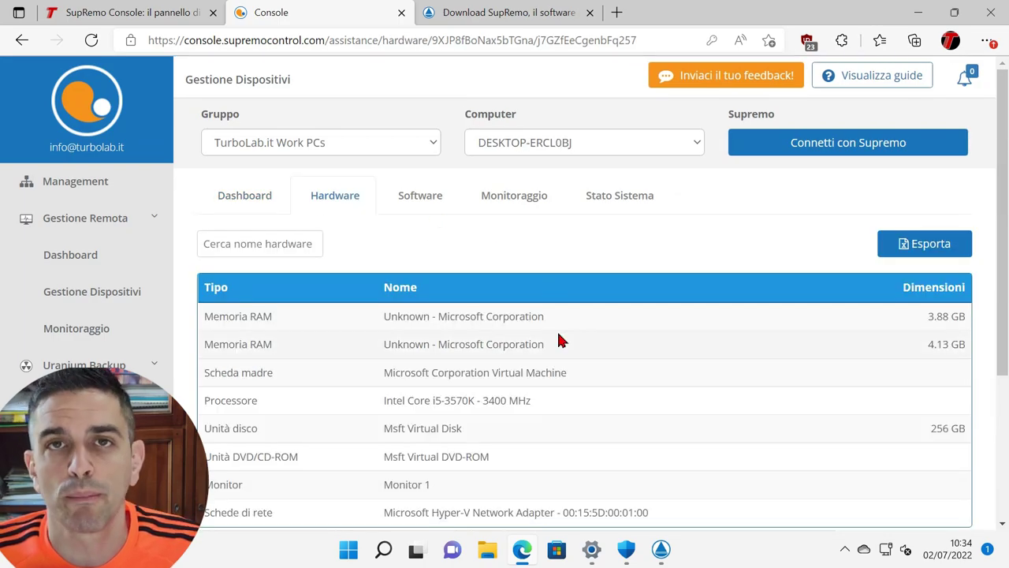
scroll(531, 341, down, 2)
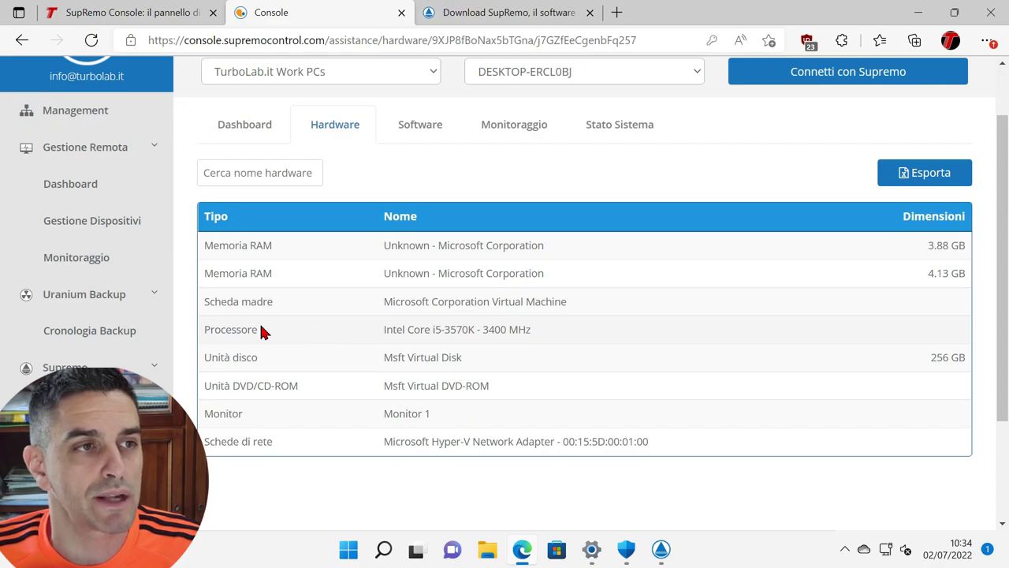
drag(201, 334, 537, 340)
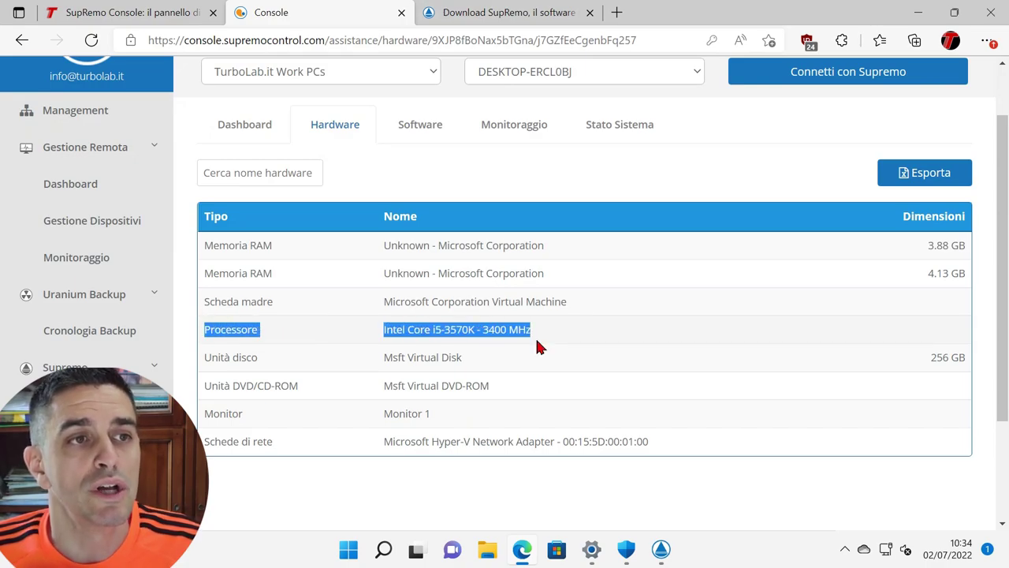
click(555, 317)
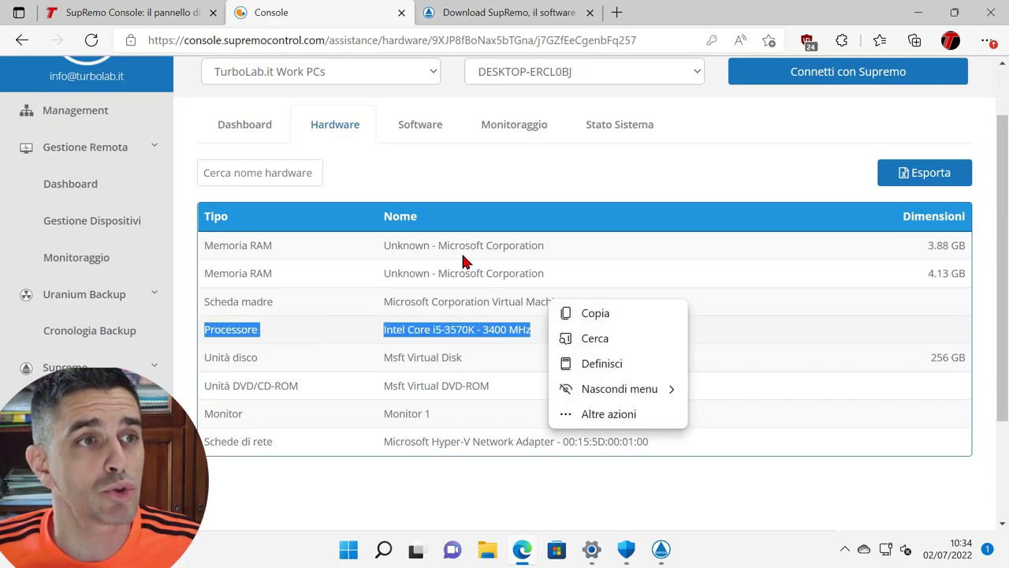
click(275, 282)
drag(201, 246, 572, 281)
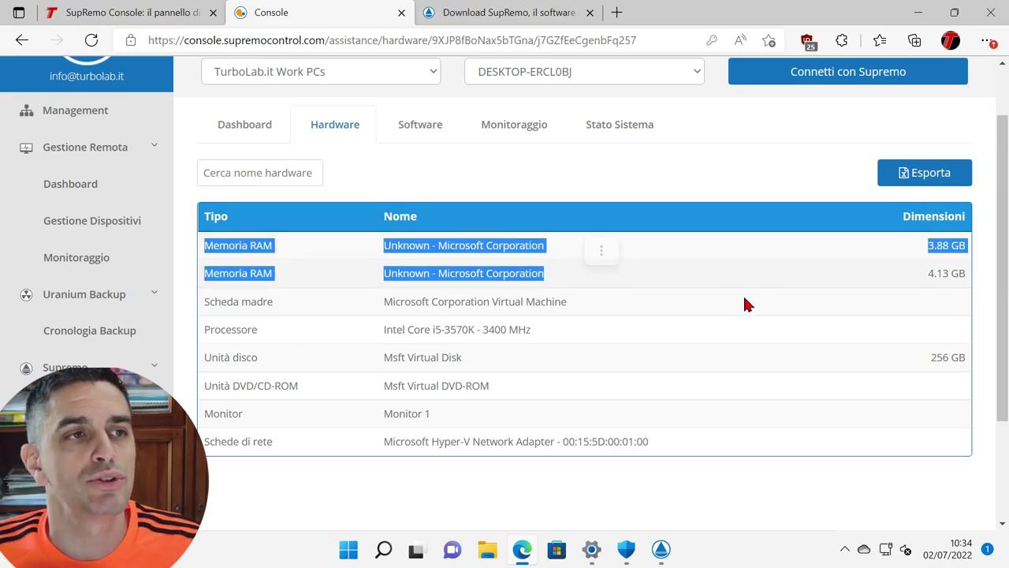
click(386, 246)
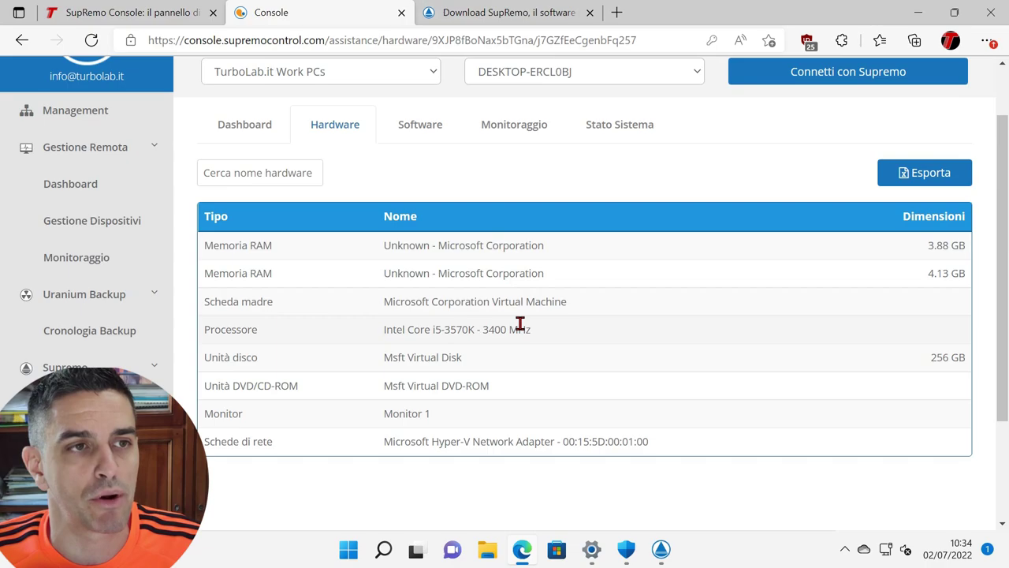
drag(534, 330, 202, 297)
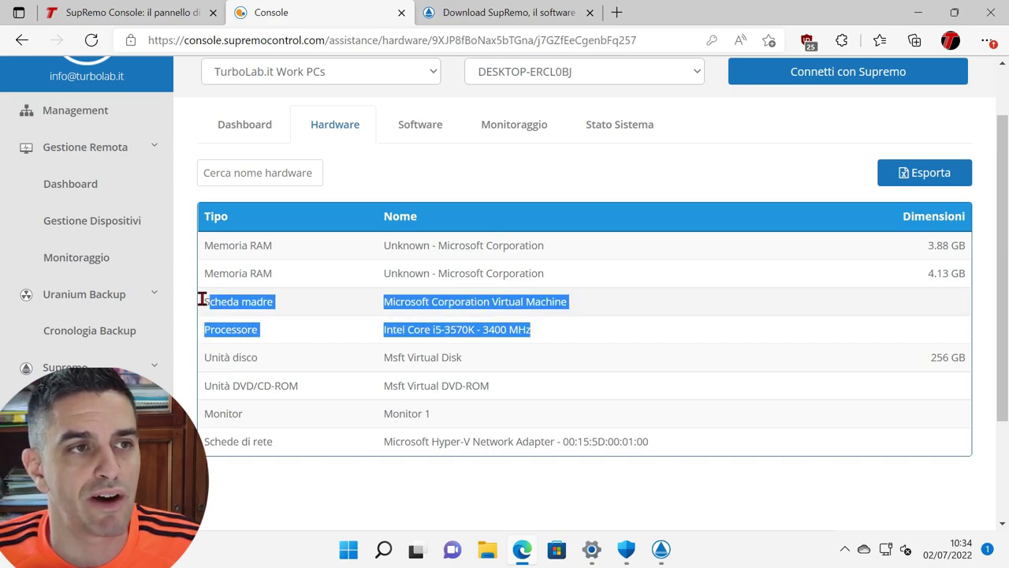
click(203, 300)
drag(384, 329, 531, 330)
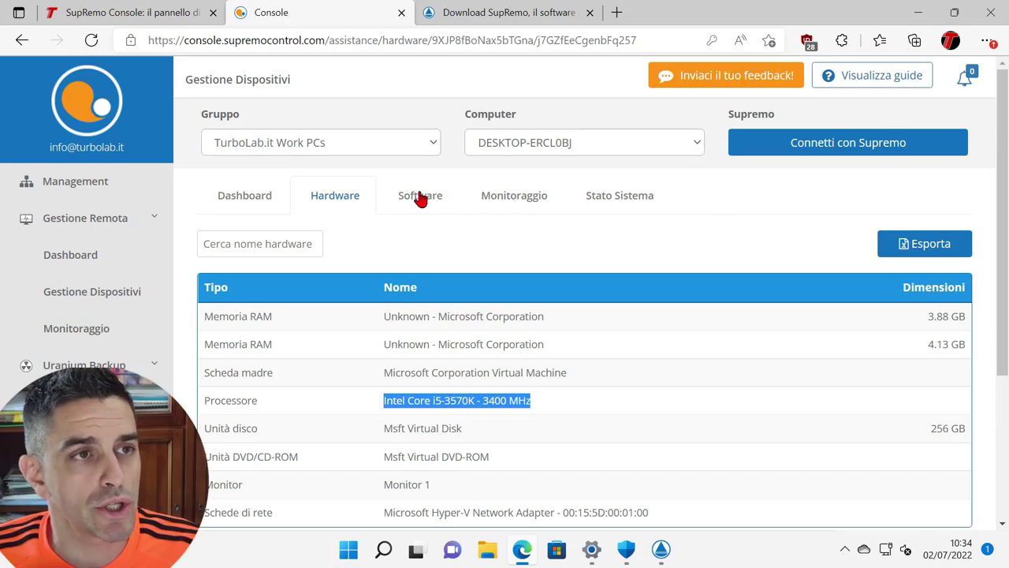
Step: Check the installed software list of DESKTOP-ERCL0BJ and its monitoring notifications, highlighting the Windows Defender alert
click(421, 197)
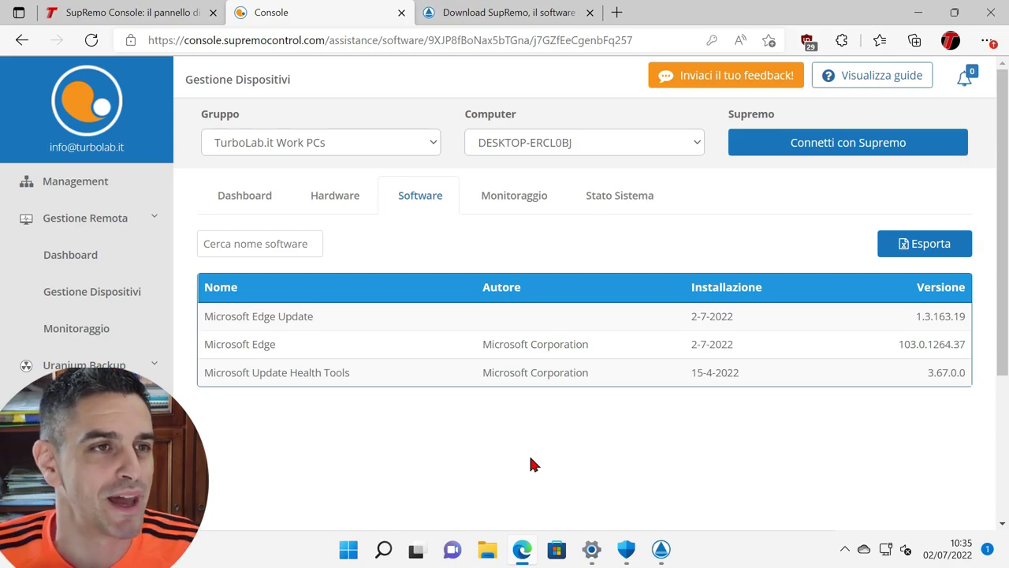
click(516, 202)
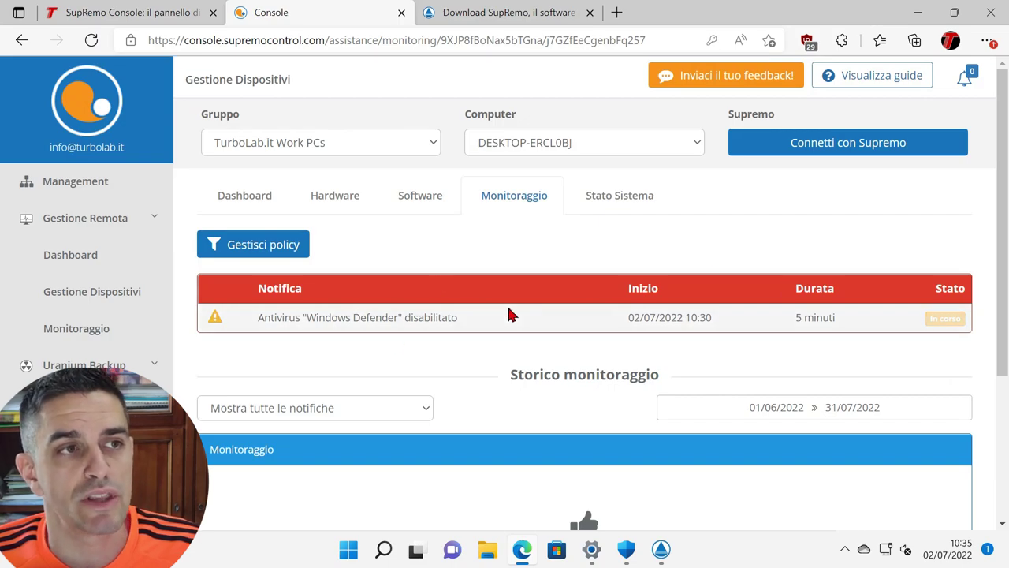
scroll(508, 315, down, 1)
drag(254, 247, 443, 267)
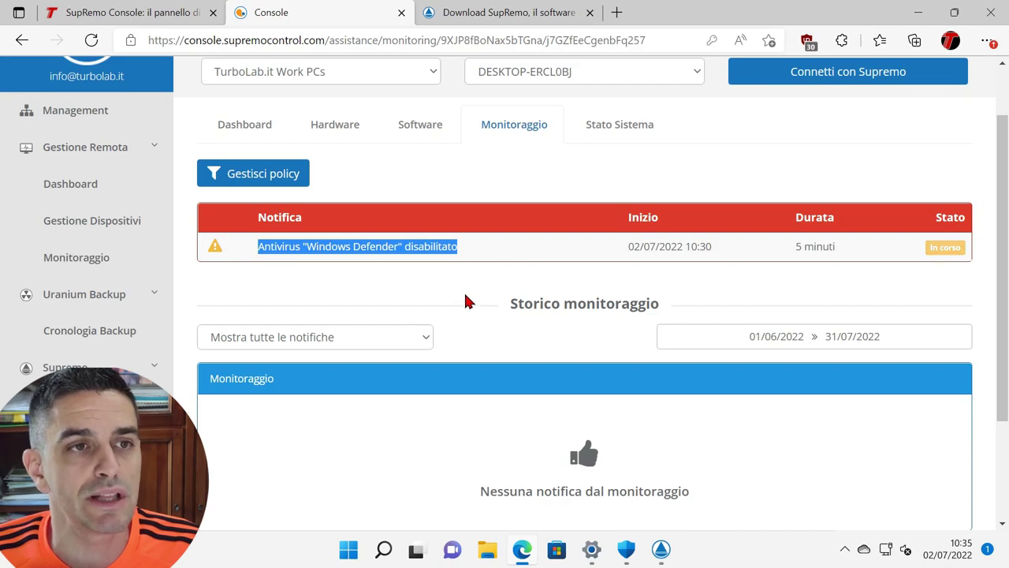
scroll(468, 300, down, 2)
scroll(595, 309, up, 3)
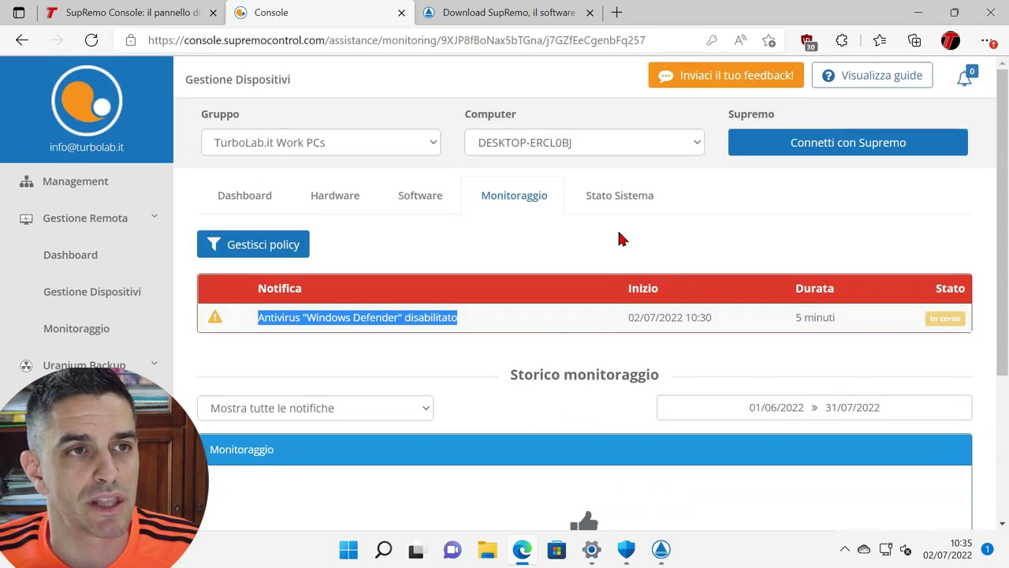
Step: Examine the system status of DESKTOP-ERCL0BJ, including disk space, antivirus, antispyware, firewall and network details
click(612, 197)
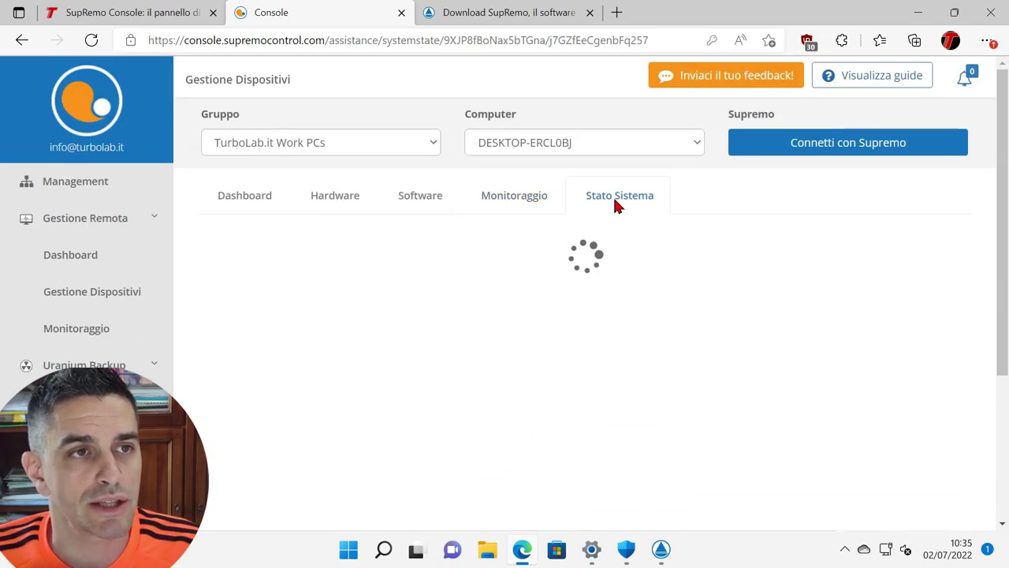
scroll(757, 207, down, 1)
scroll(753, 207, down, 2)
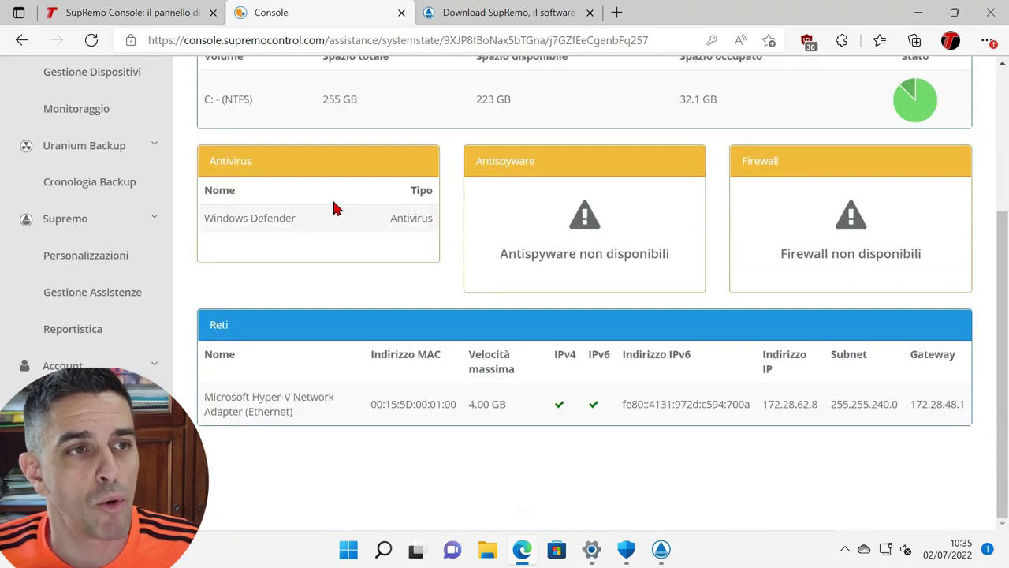
scroll(315, 329, up, 3)
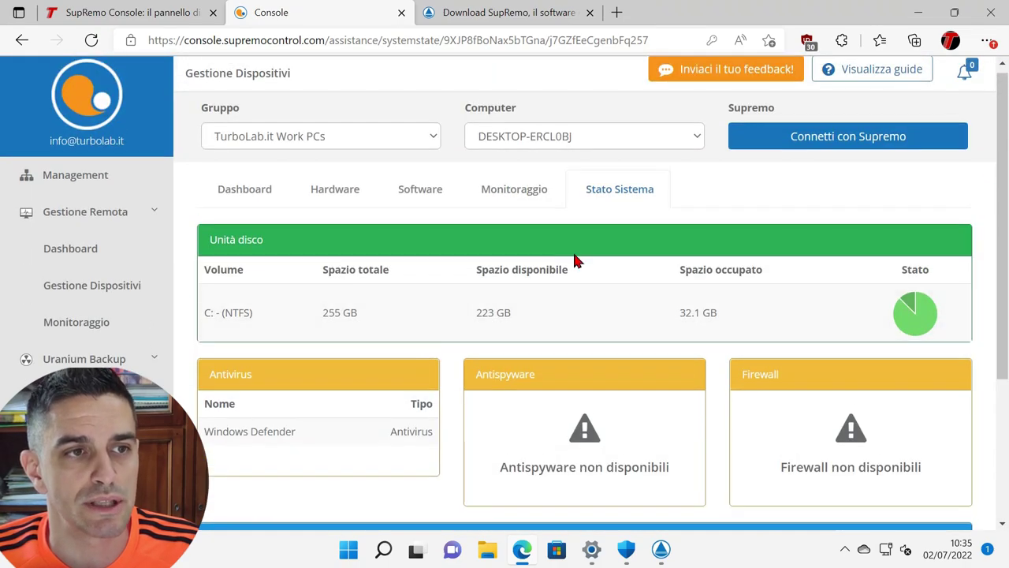
scroll(604, 272, down, 2)
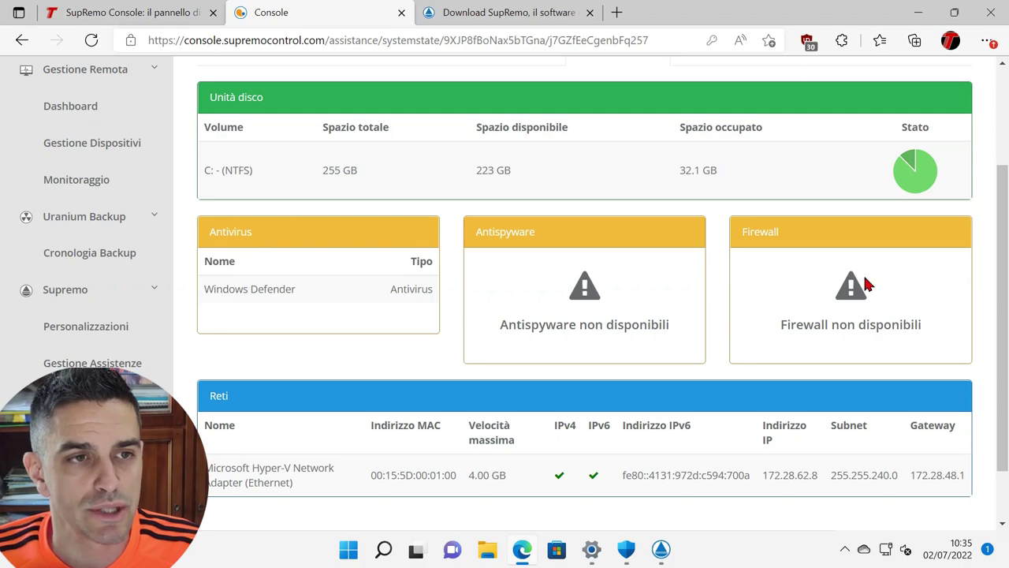
scroll(433, 418, down, 1)
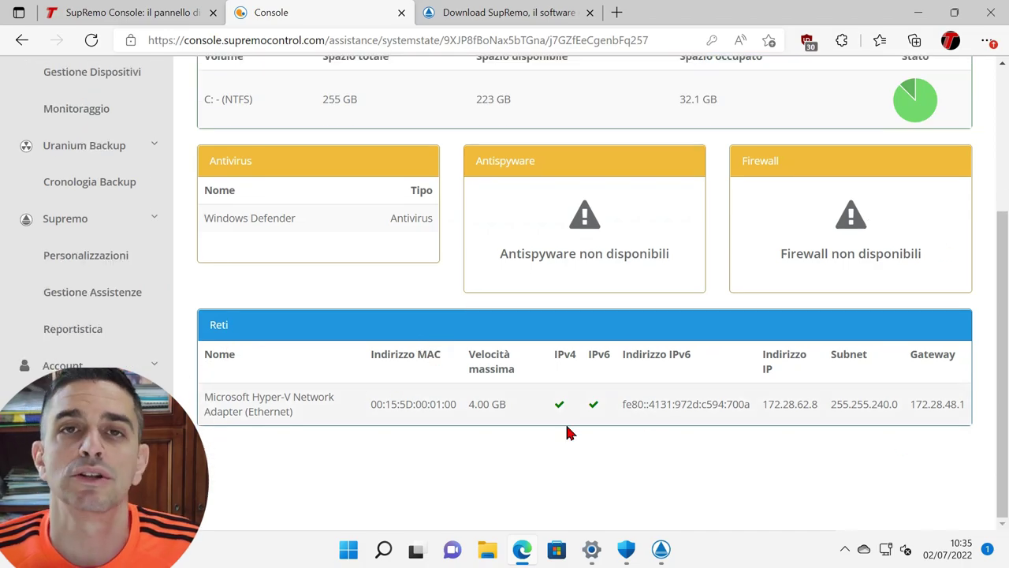
scroll(783, 195, up, 3)
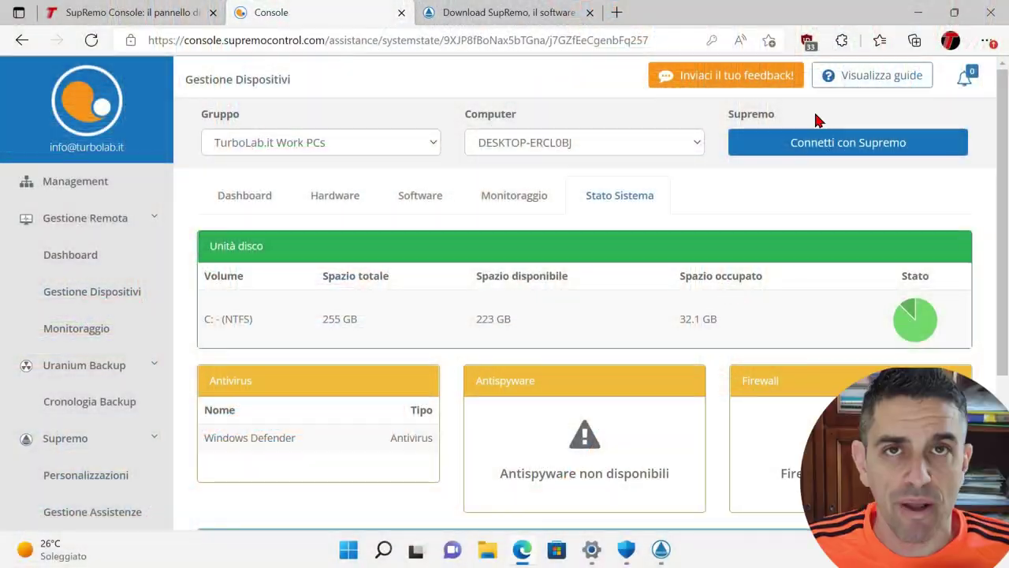
Step: Start a Supremo remote session to DESKTOP-ERCL0BJ from the console, enter the remote device's password, and minimize the browser
click(662, 550)
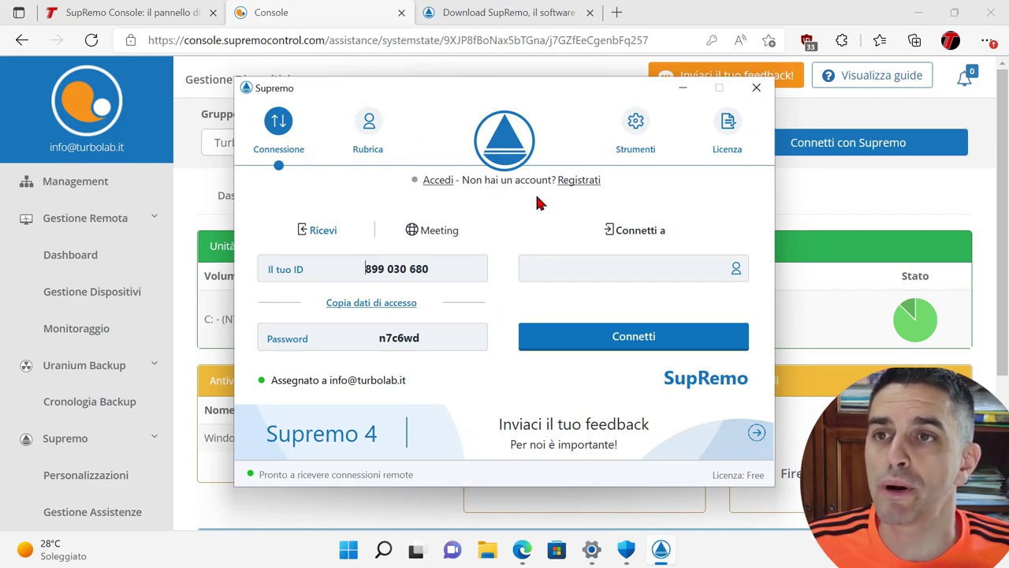
click(830, 143)
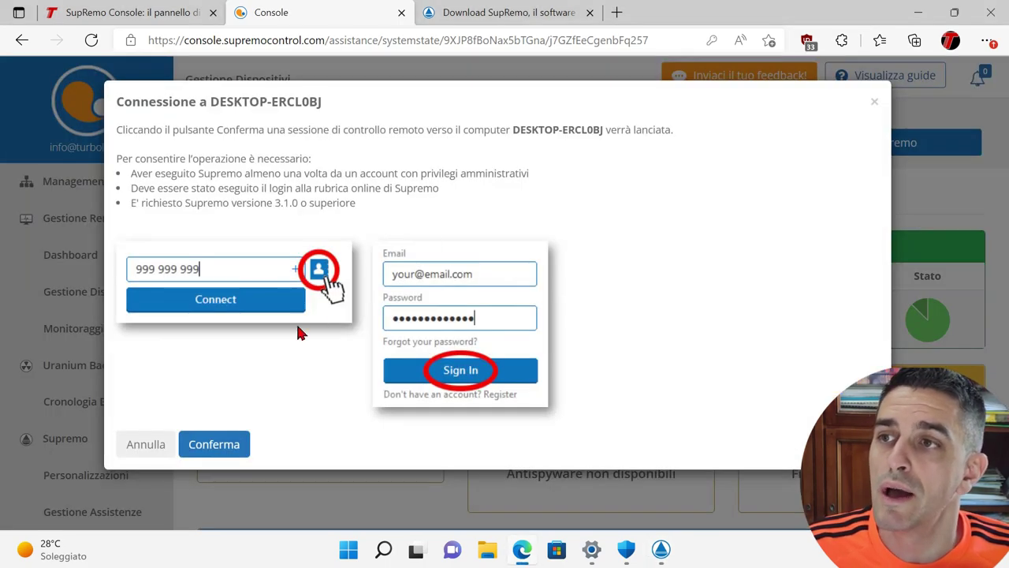
click(236, 444)
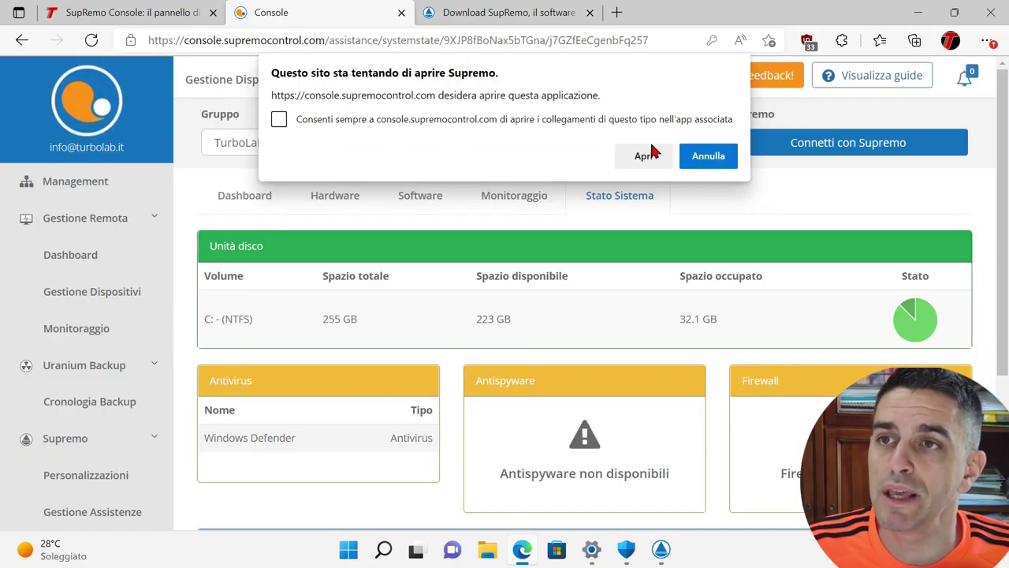
click(650, 153)
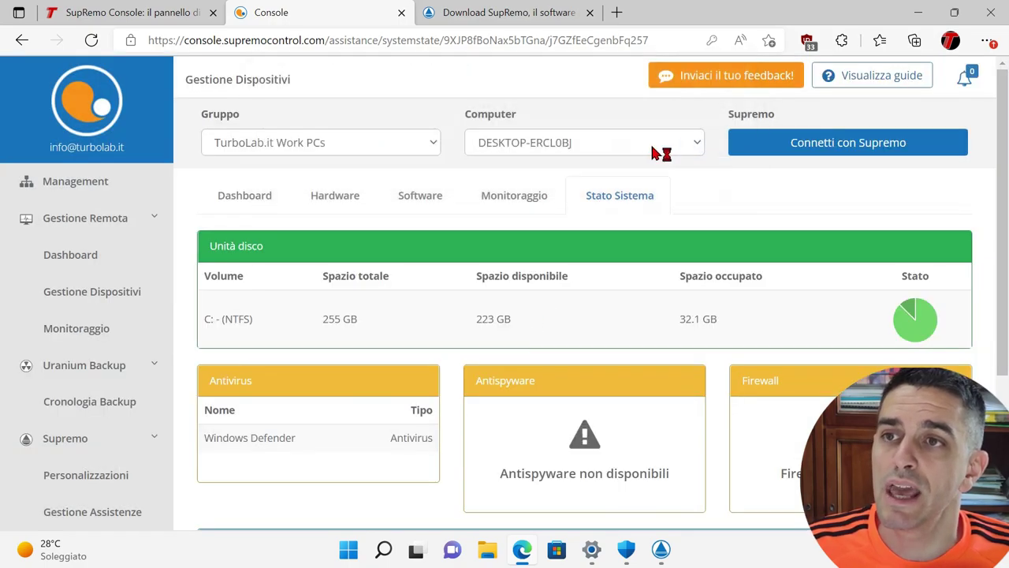
click(662, 549)
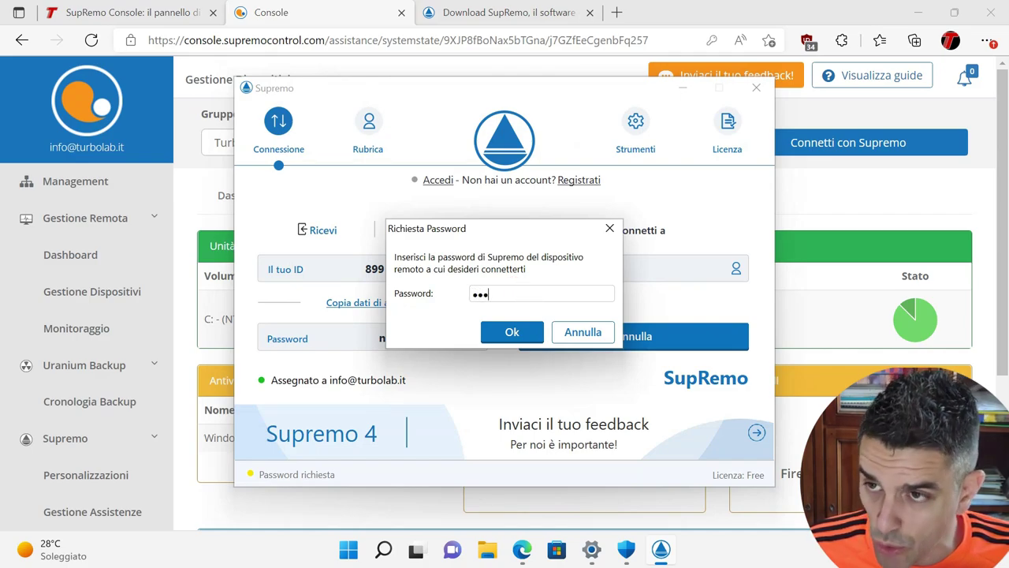
click(512, 332)
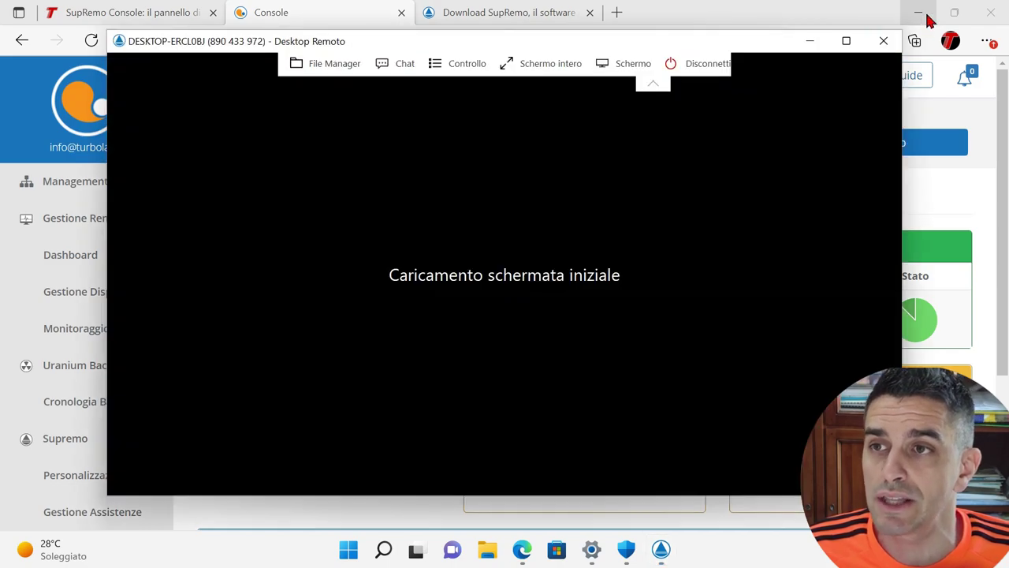
click(920, 14)
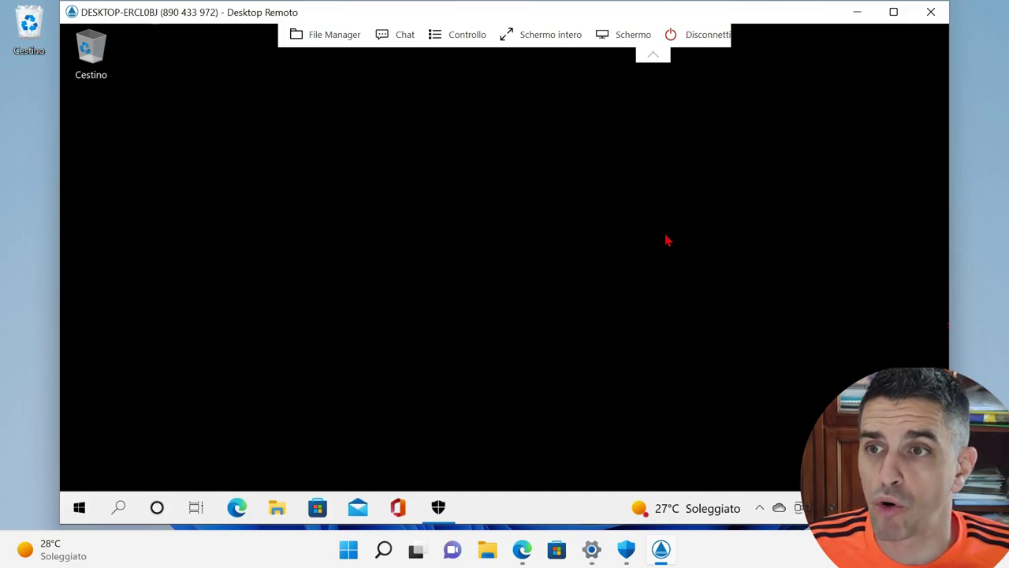
Step: View the Supremo Service window running on the remote desktop and minimize it
click(761, 508)
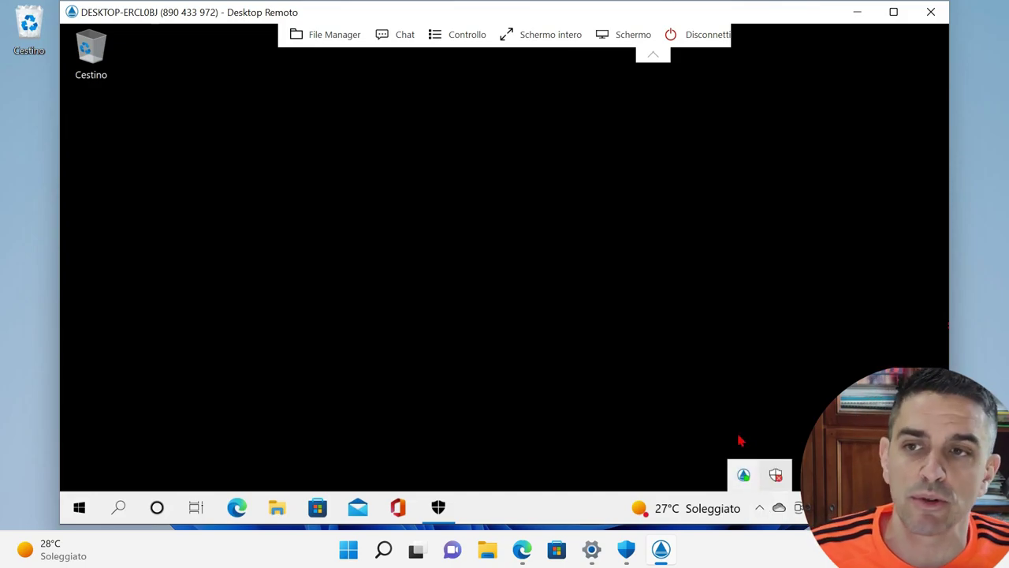
click(744, 476)
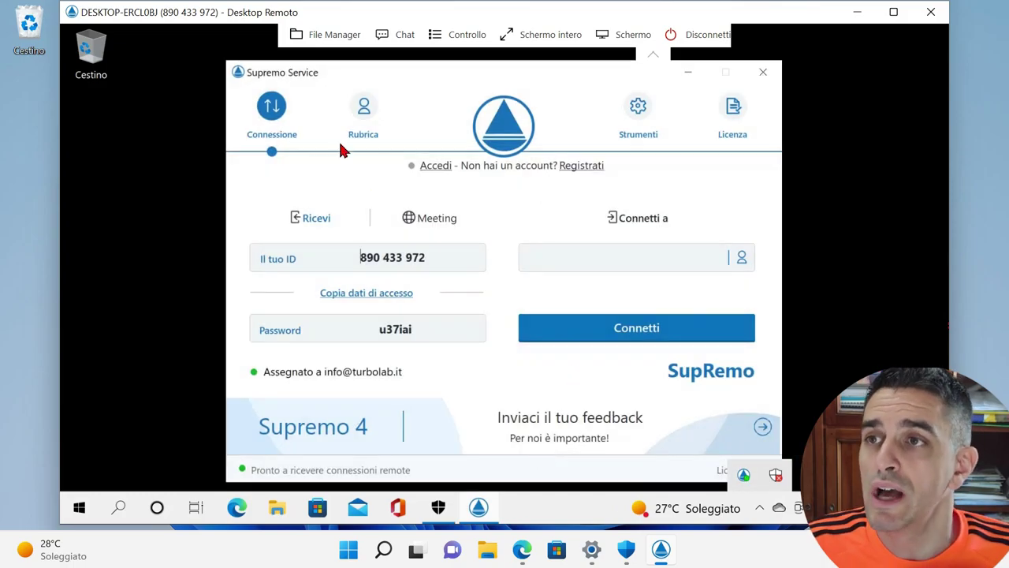
click(687, 75)
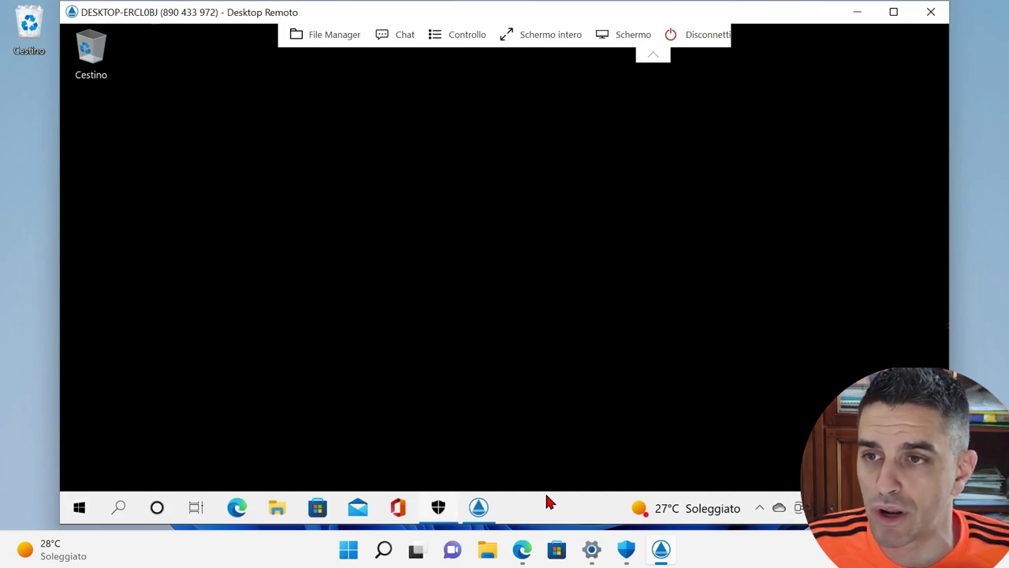
Step: Open Windows Security on the remote desktop and go to its virus and threat protection page
click(757, 511)
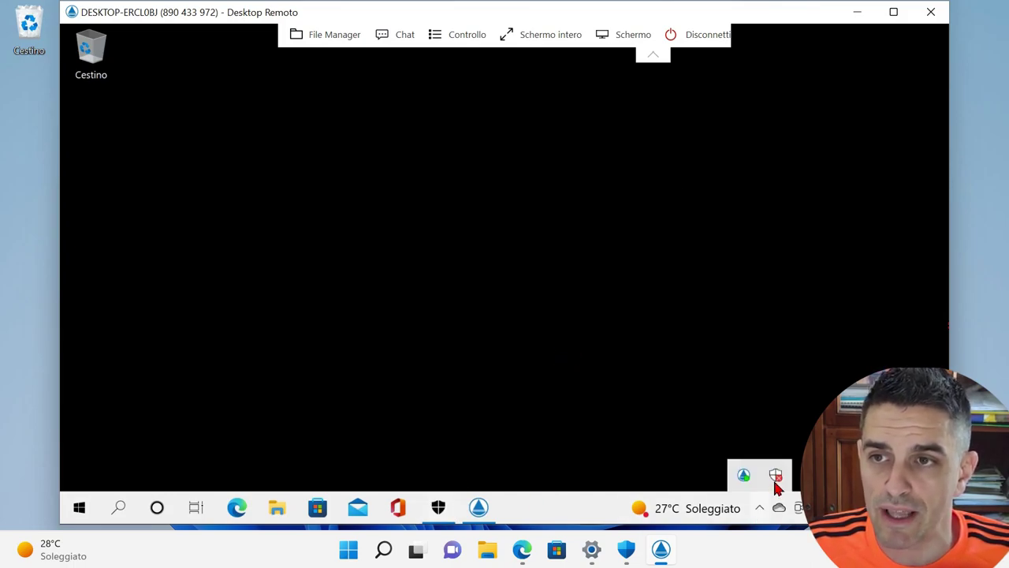
click(776, 482)
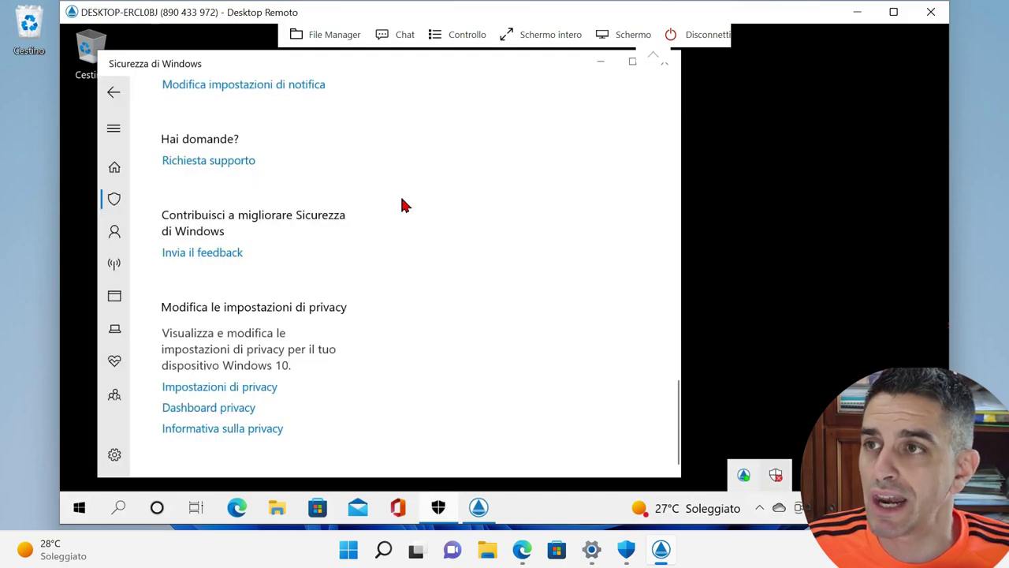
scroll(243, 228, up, 10)
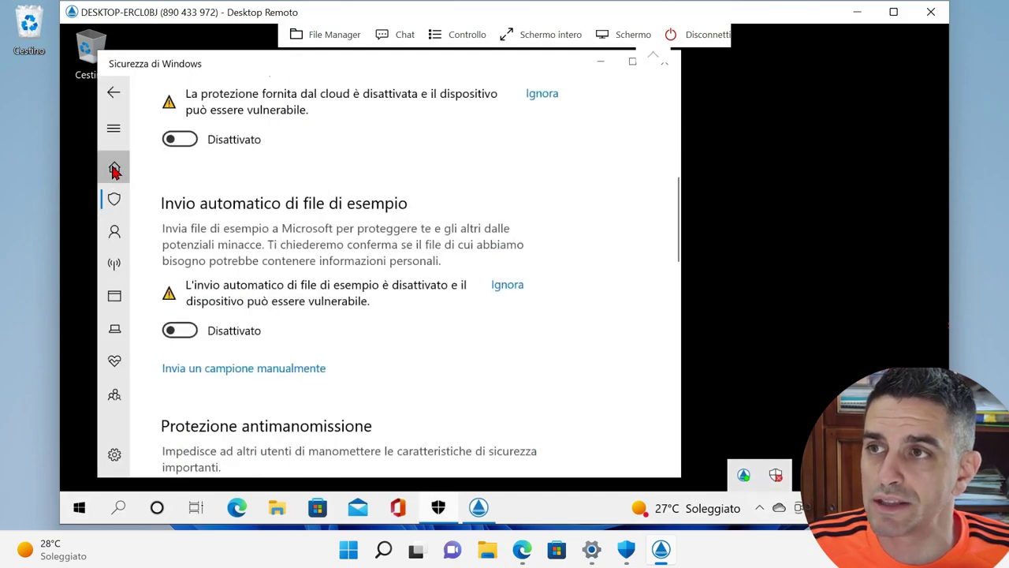
scroll(330, 253, up, 10)
key(alt+Left)
click(245, 293)
Step: Turn on real-time protection in the remote computer's virus and threat protection settings
scroll(336, 303, down, 5)
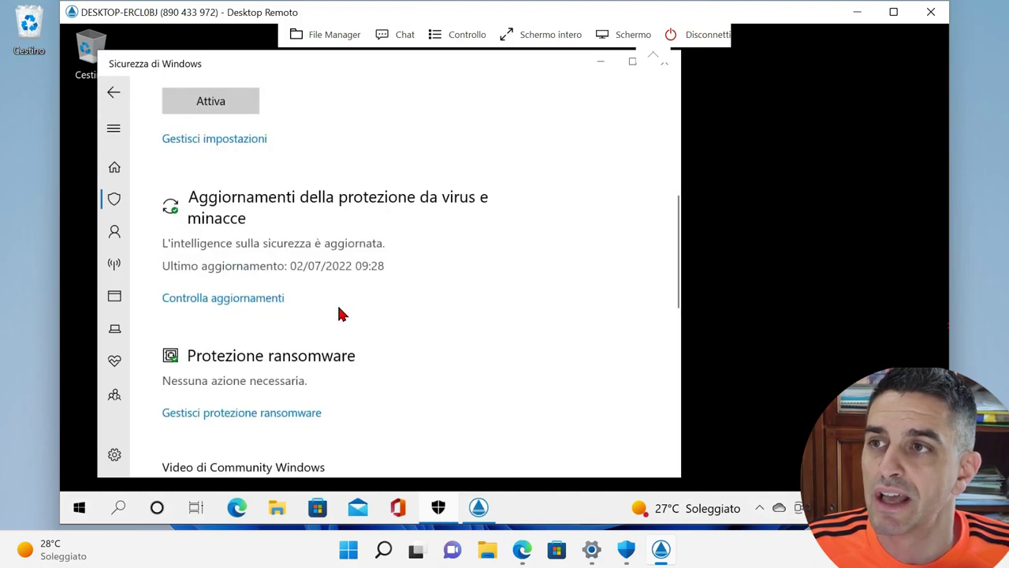
scroll(341, 312, down, 10)
scroll(342, 331, up, 15)
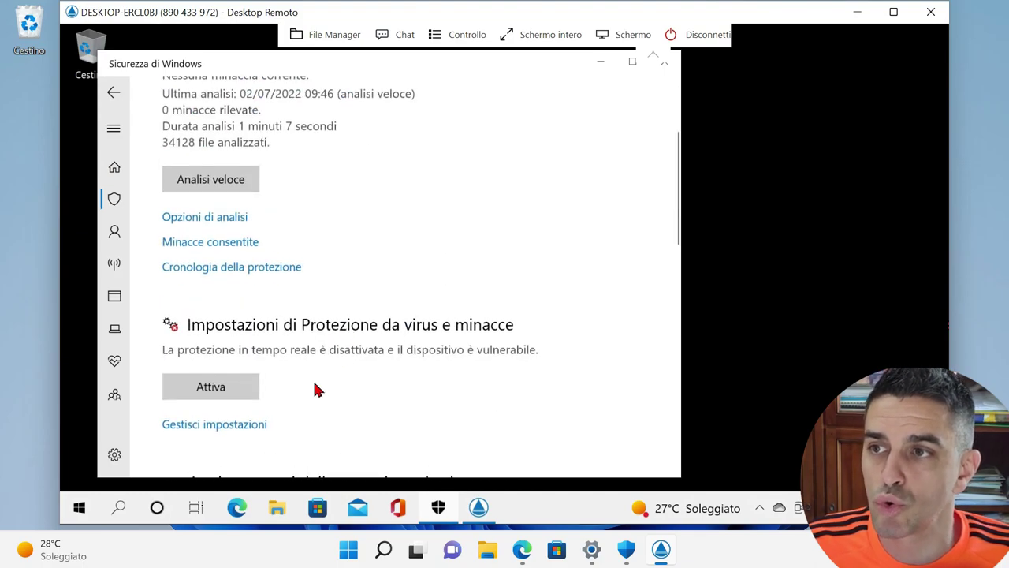
click(210, 387)
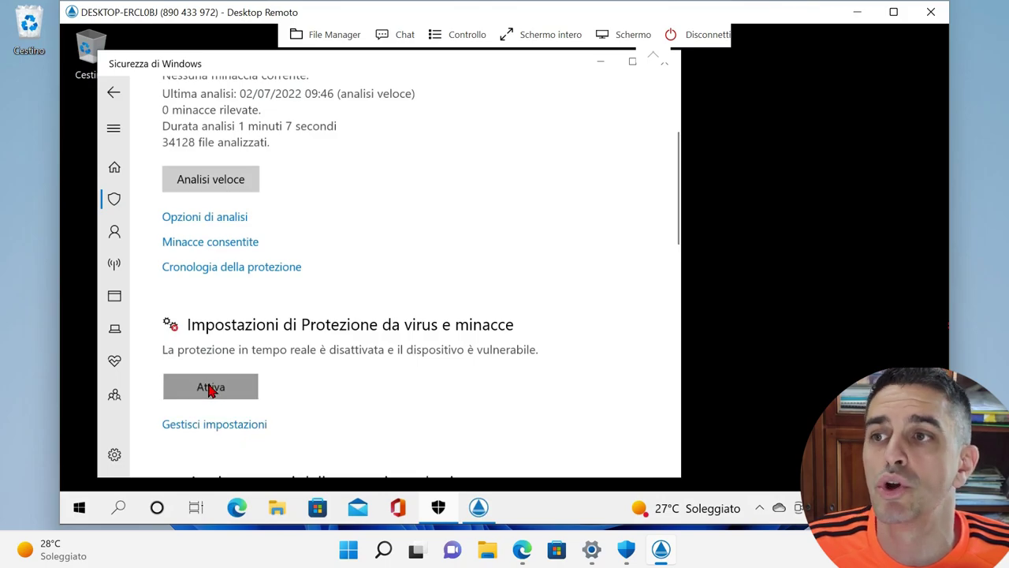
click(439, 377)
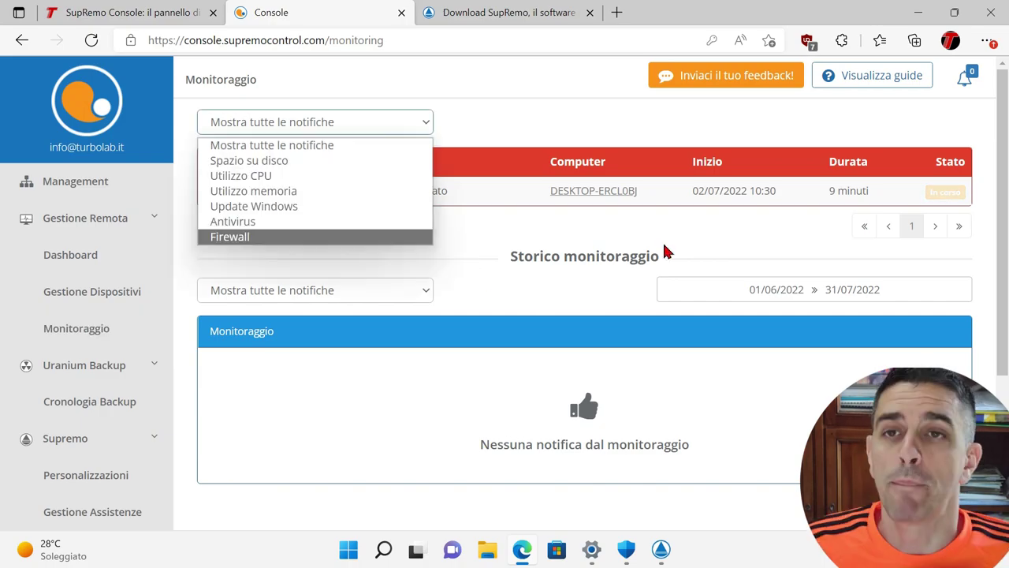
Step: Check the ongoing and past monitoring notifications in Supremo Console for the Windows Defender alert, including the DESKTOP-ERCL0BJ dashboard
click(667, 251)
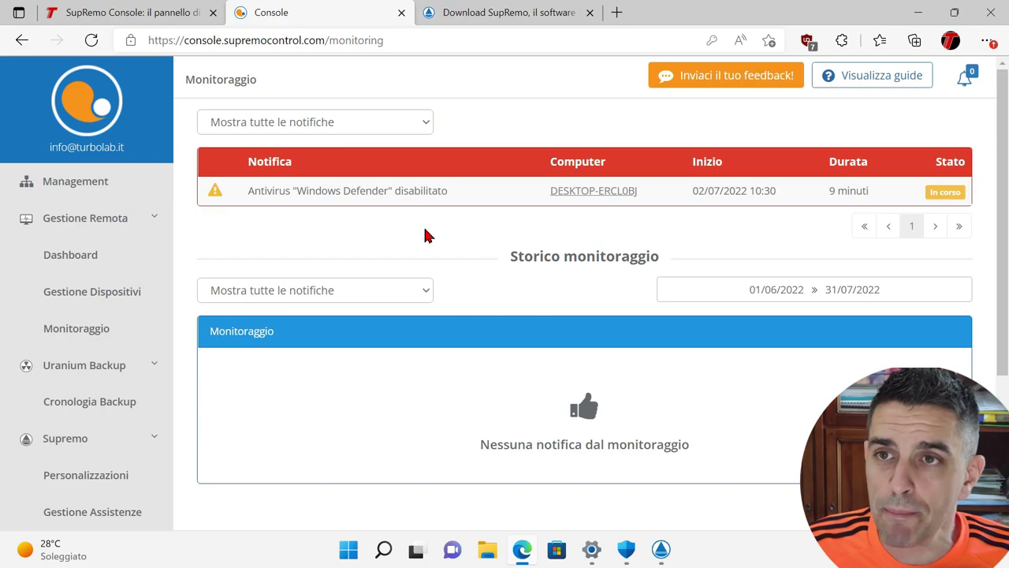
scroll(607, 304, down, 3)
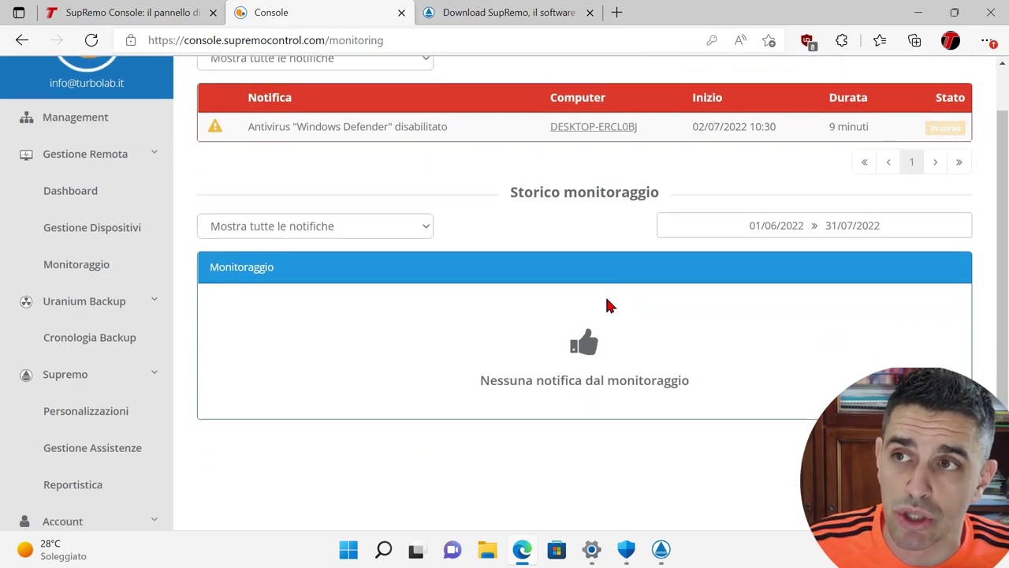
scroll(550, 349, up, 3)
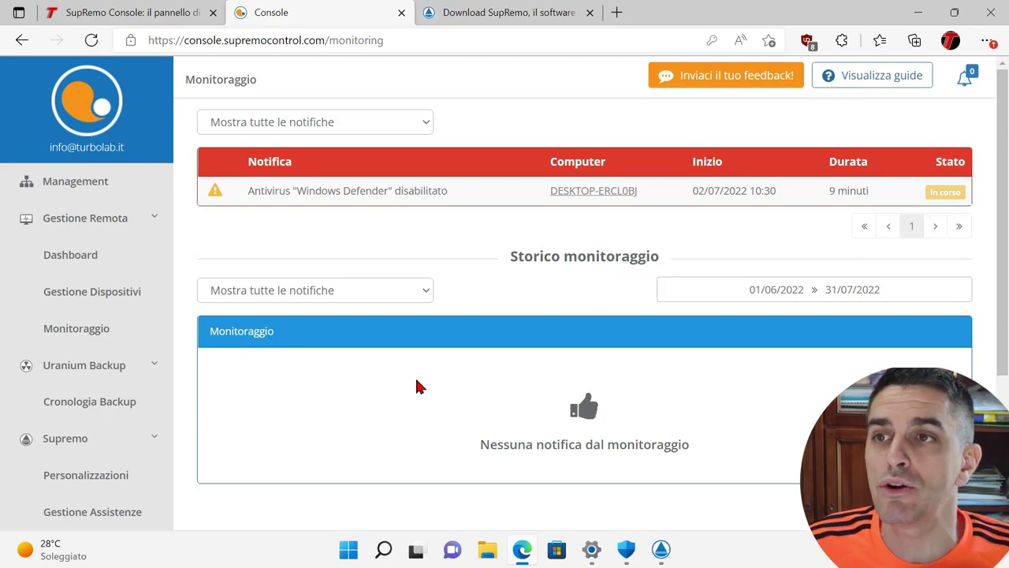
scroll(504, 331, down, 2)
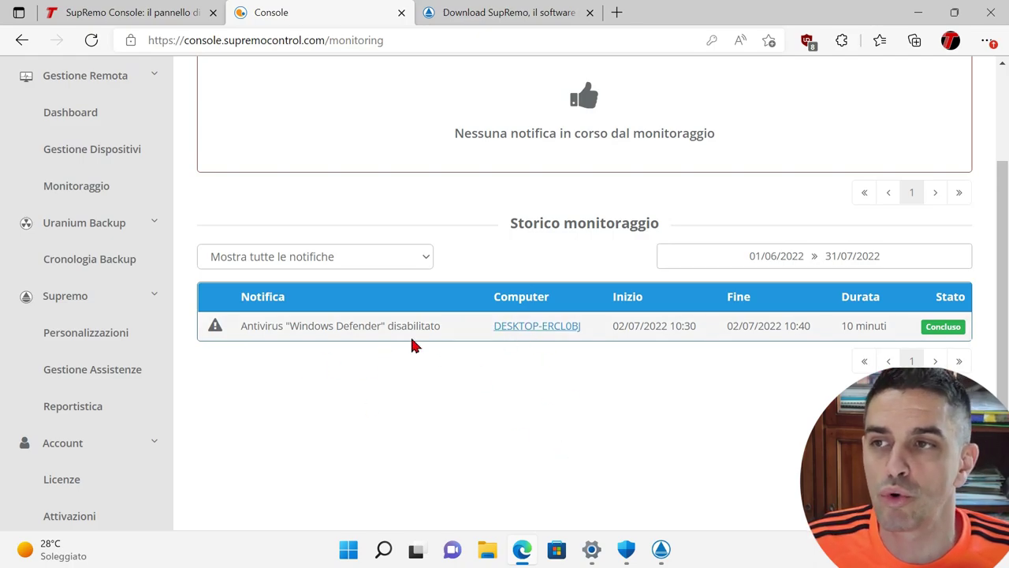
click(538, 331)
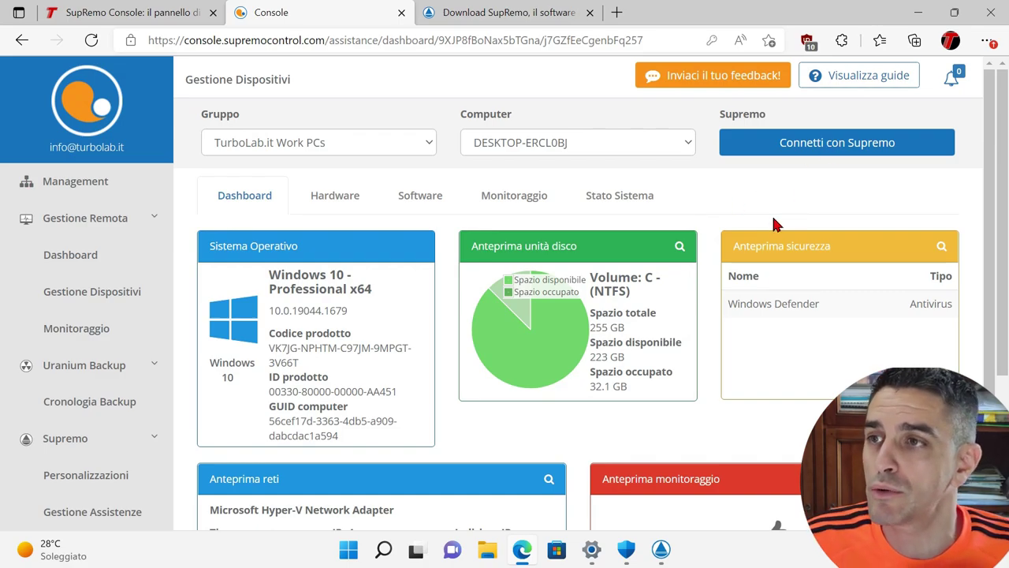
click(57, 325)
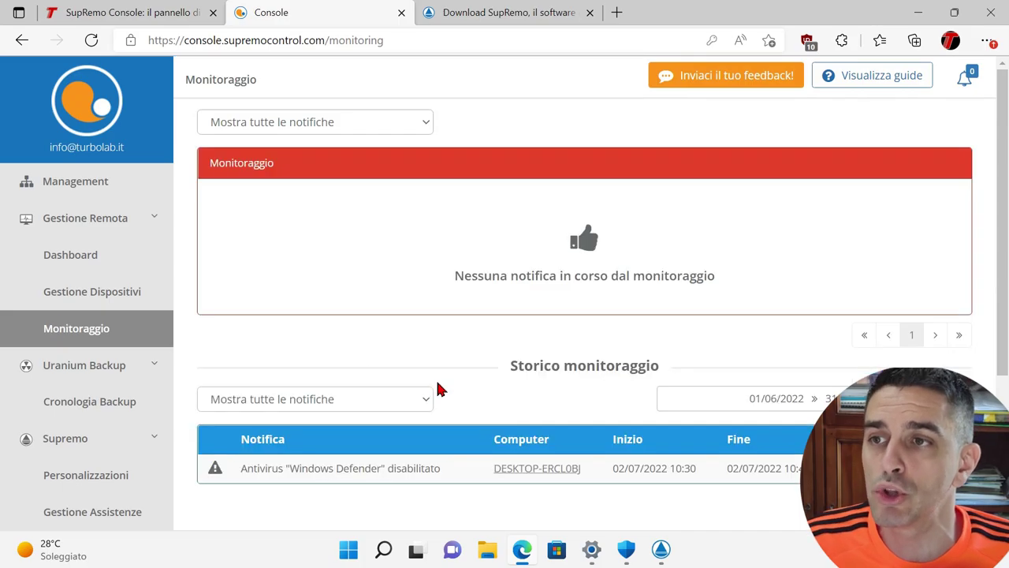
Step: Examine the TurboLab.it profile in the Supremo Custom customizations, highlighting its profile name and the customer contact text
scroll(440, 388, down, 1)
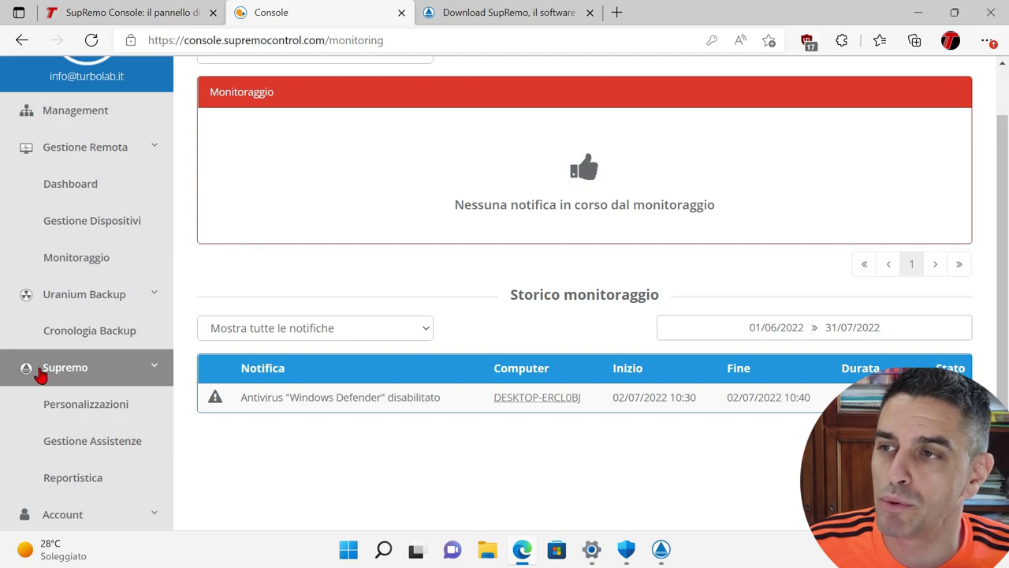
click(86, 406)
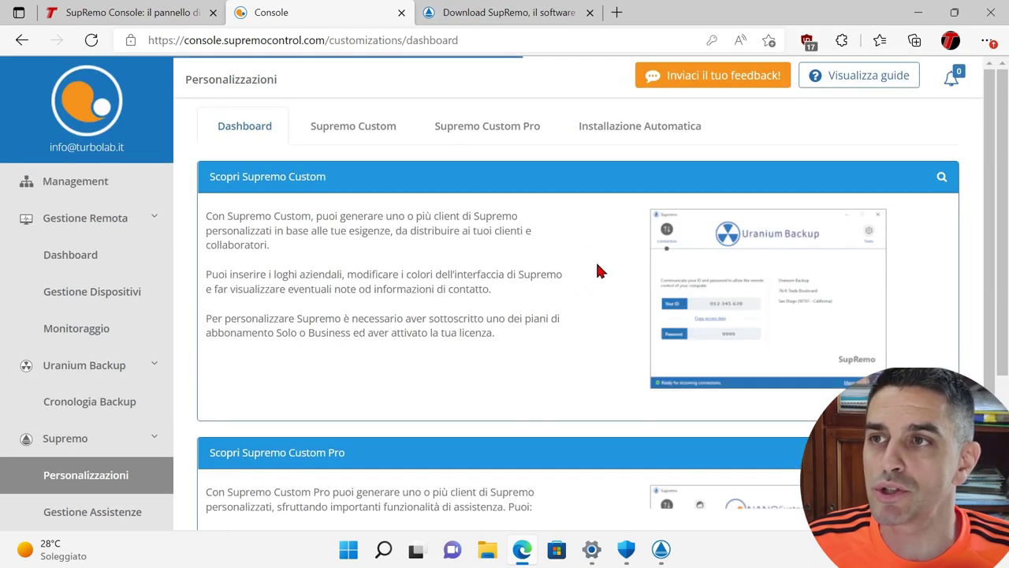
click(343, 129)
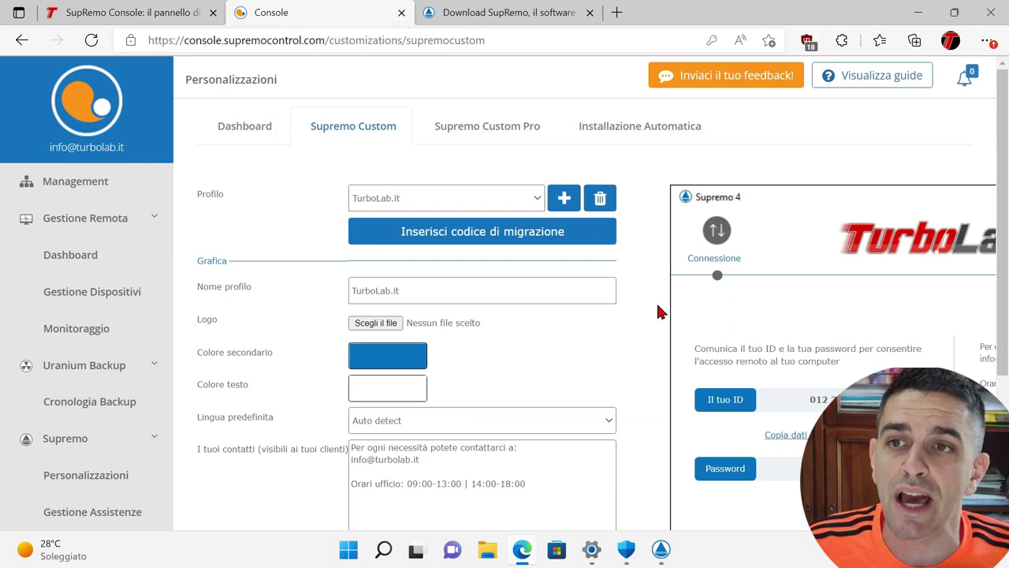
scroll(623, 348, down, 3)
scroll(622, 345, up, 2)
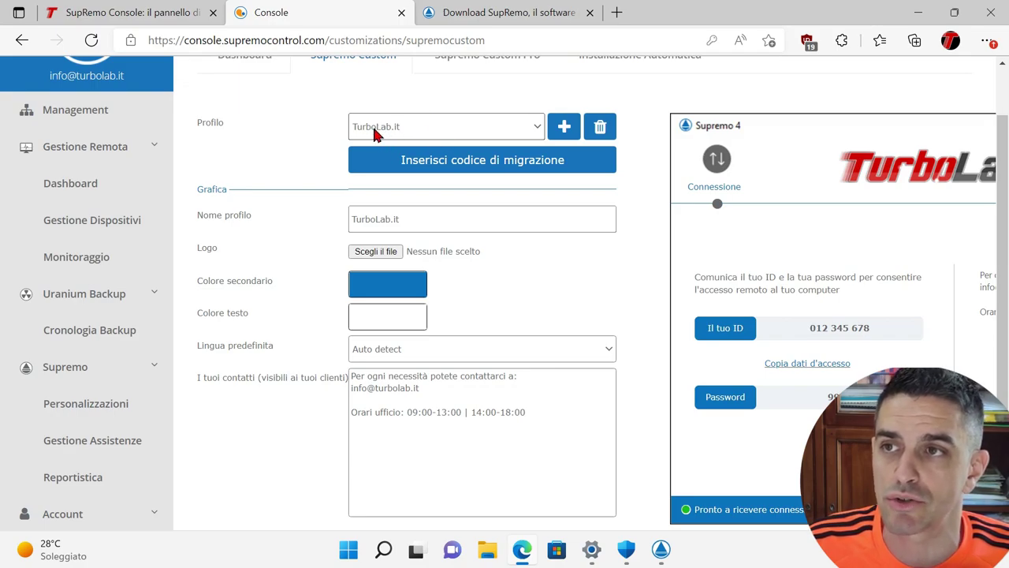
drag(439, 221, 333, 220)
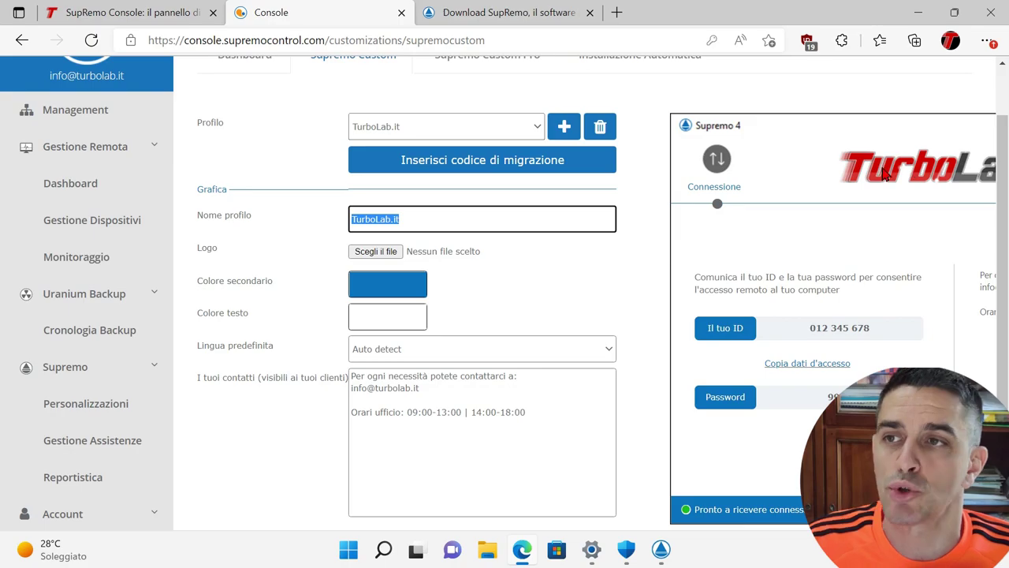
scroll(560, 276, down, 1)
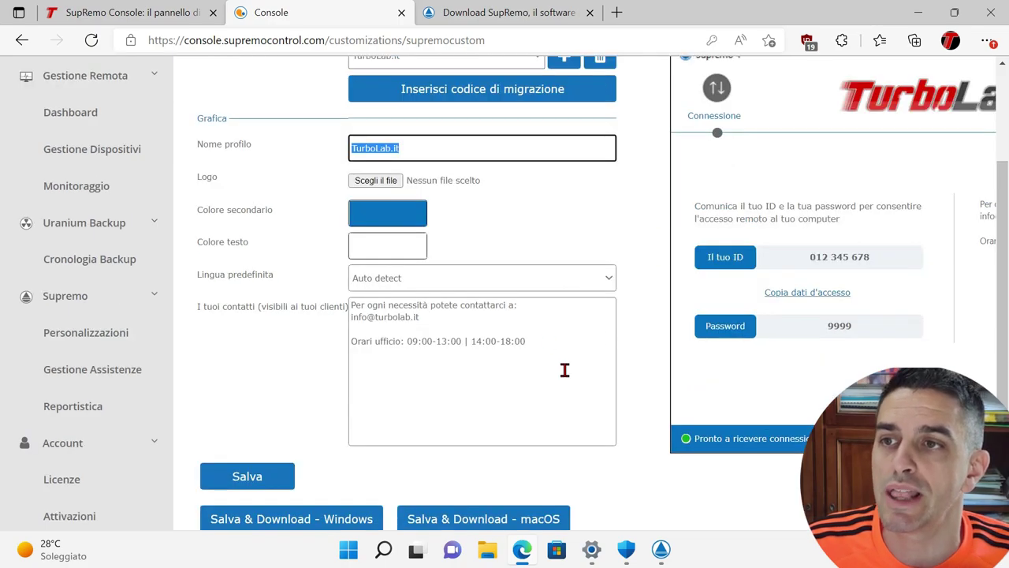
drag(531, 347, 328, 298)
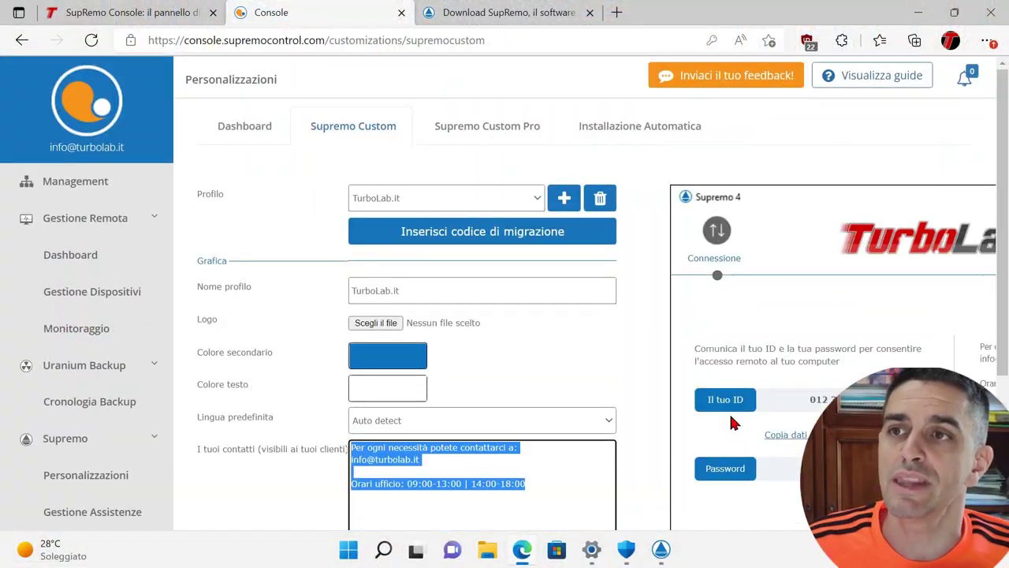
Step: Examine the Supremo Custom Pro settings, including assistance requests, tools password, confirmation, automatic updates and allowed IDs
click(469, 134)
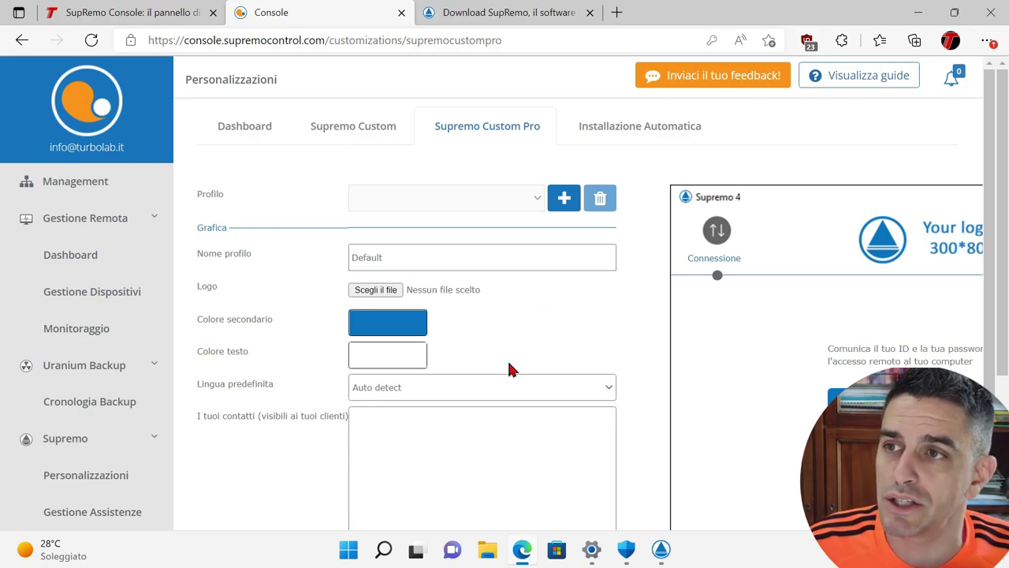
scroll(637, 357, down, 4)
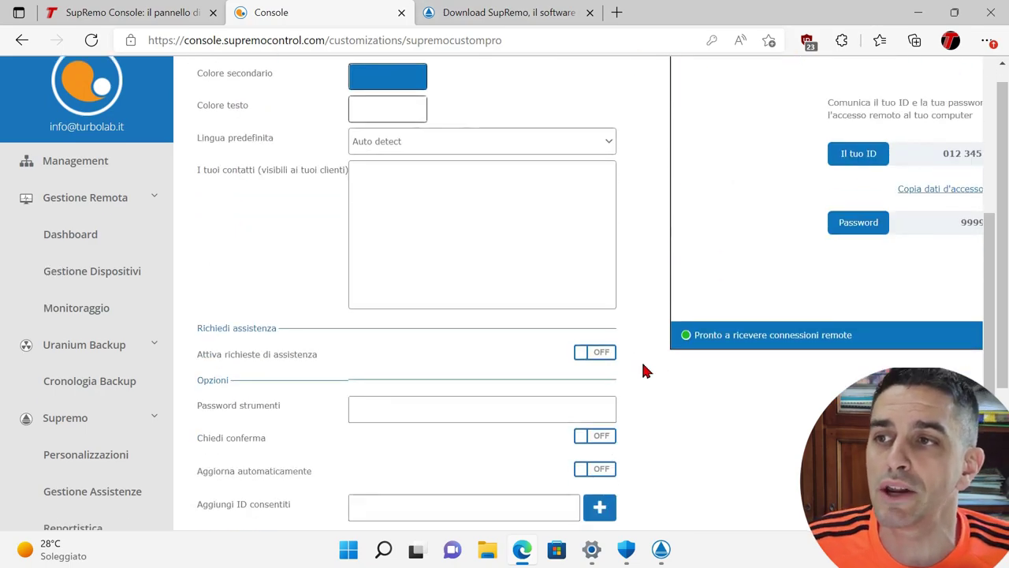
scroll(726, 429, down, 2)
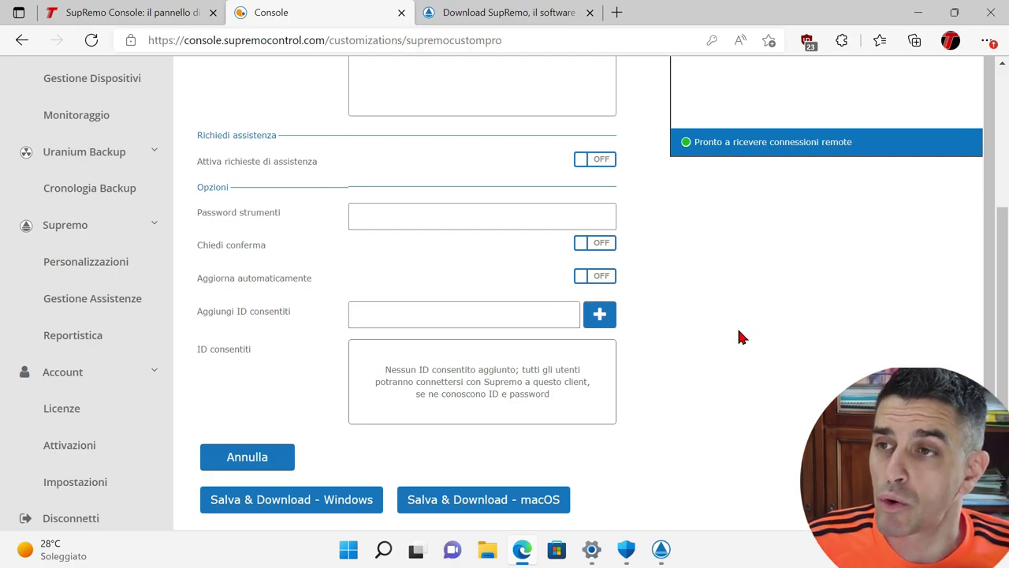
drag(196, 133, 294, 278)
click(783, 329)
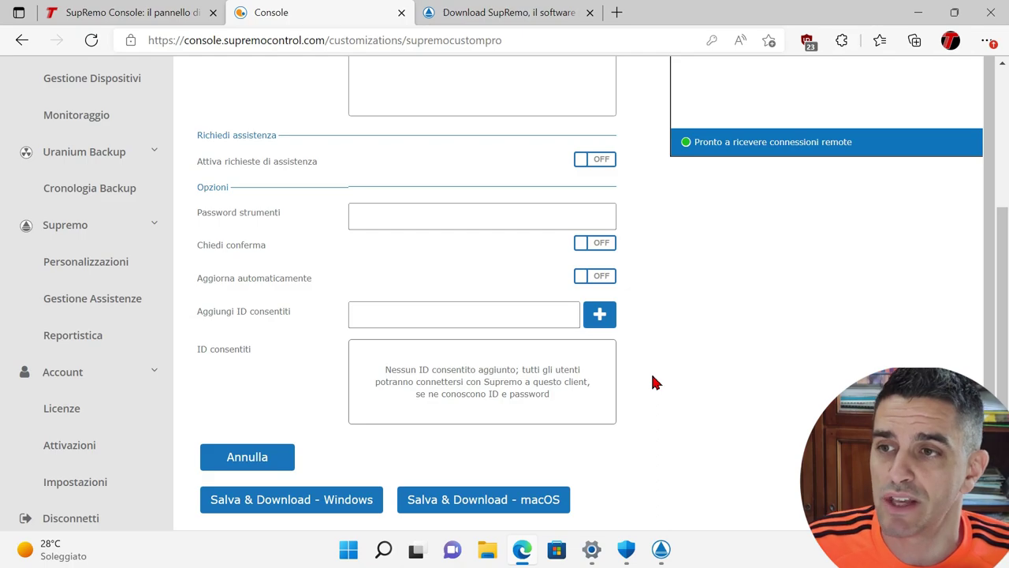
scroll(653, 378, down, 1)
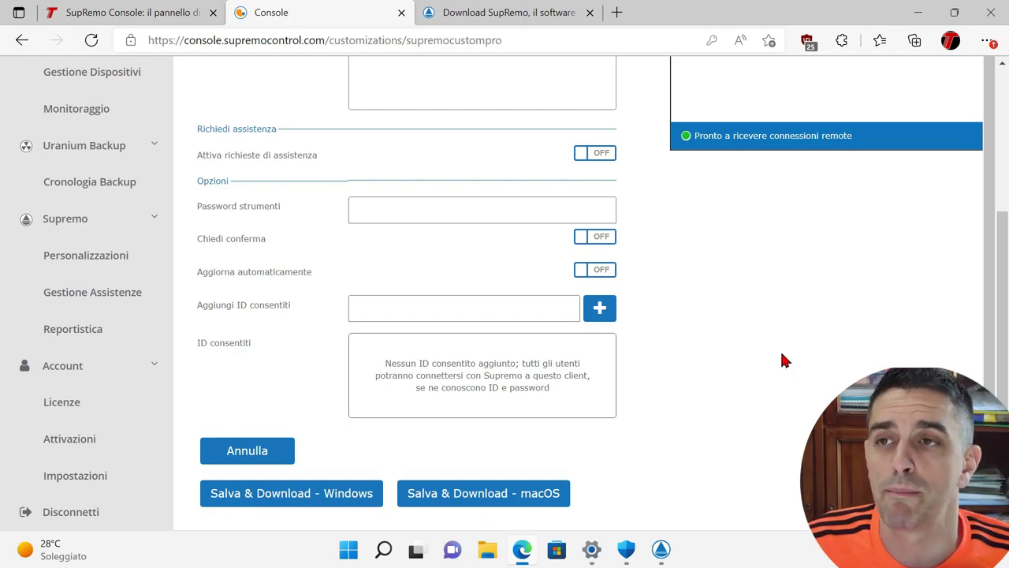
scroll(792, 347, up, 3)
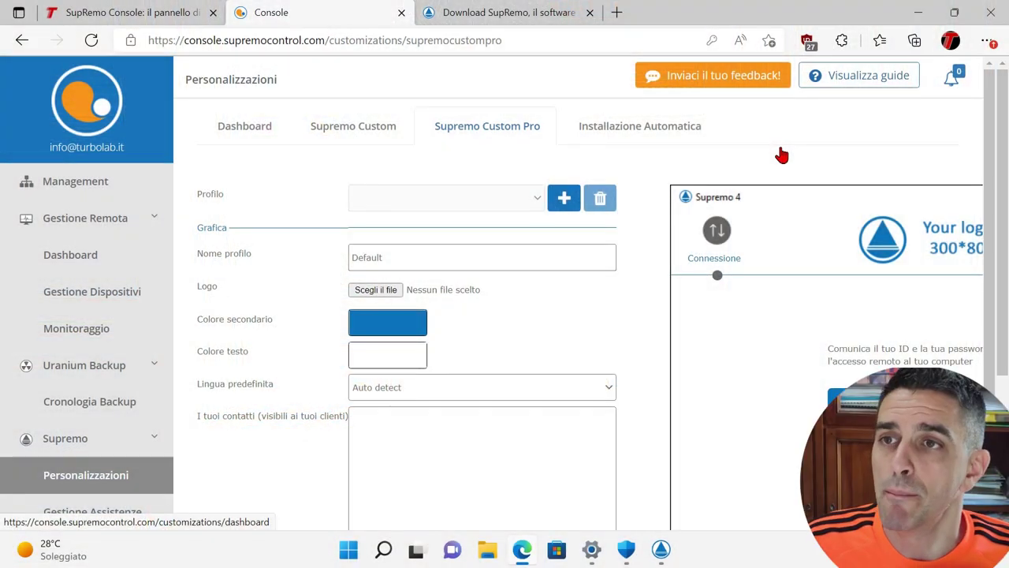
Step: Review the Installazione Automatica settings, from the security token and group to proxy, startup options, command generation and installer downloads
click(608, 128)
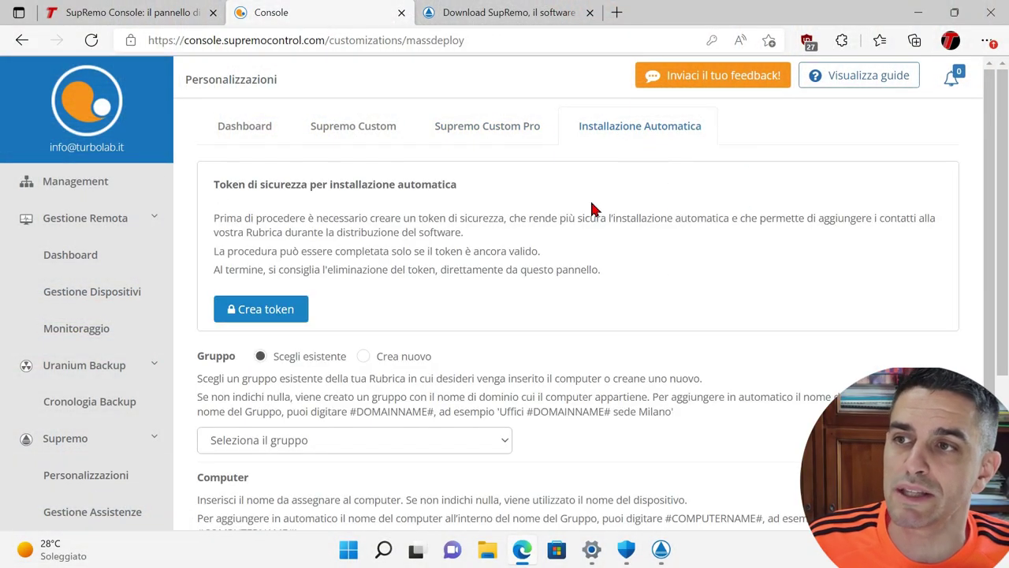
scroll(584, 207, down, 2)
scroll(620, 195, up, 2)
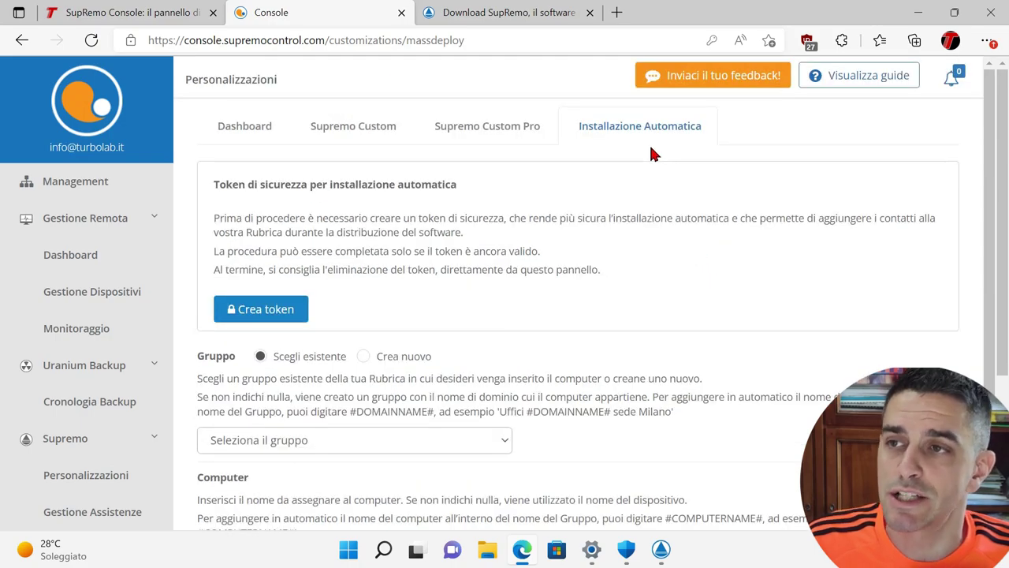
scroll(683, 209, down, 3)
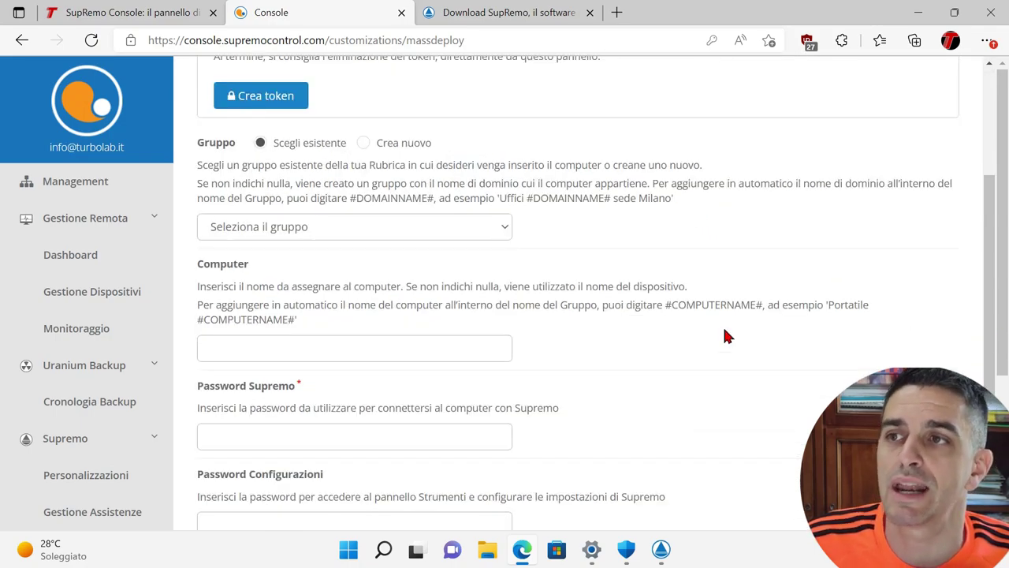
scroll(727, 336, down, 6)
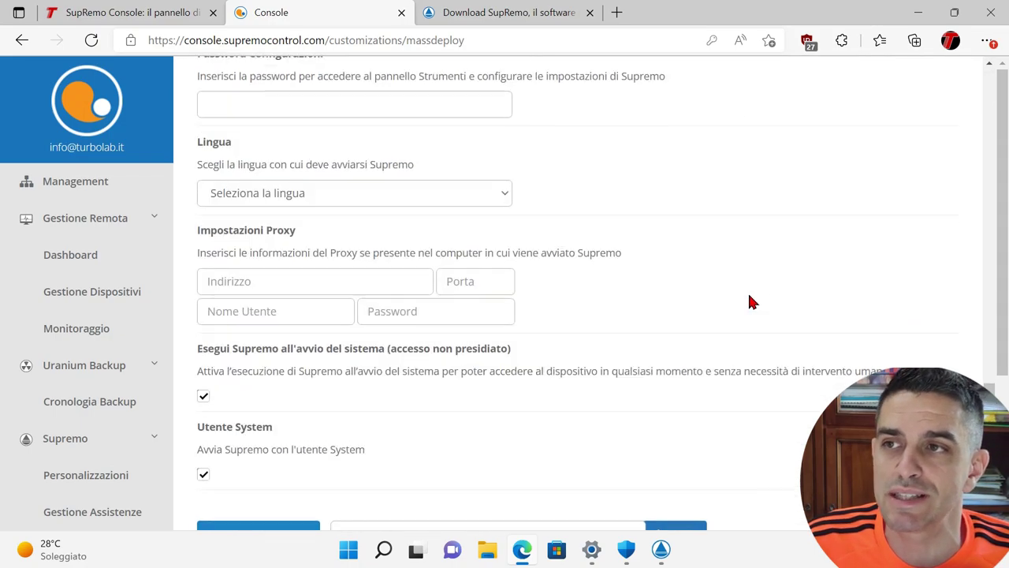
scroll(751, 302, up, 2)
scroll(752, 302, down, 2)
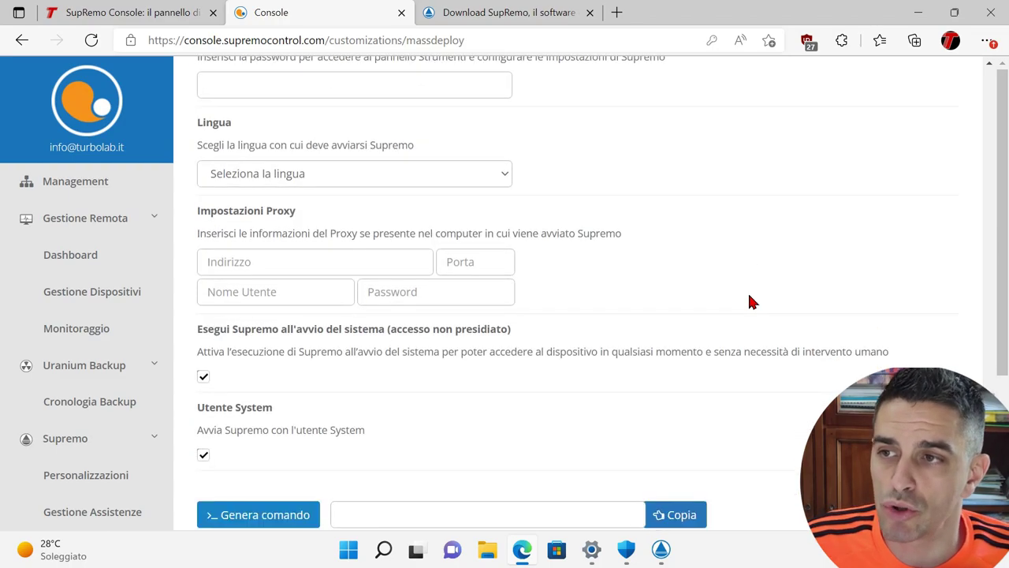
scroll(726, 300, down, 2)
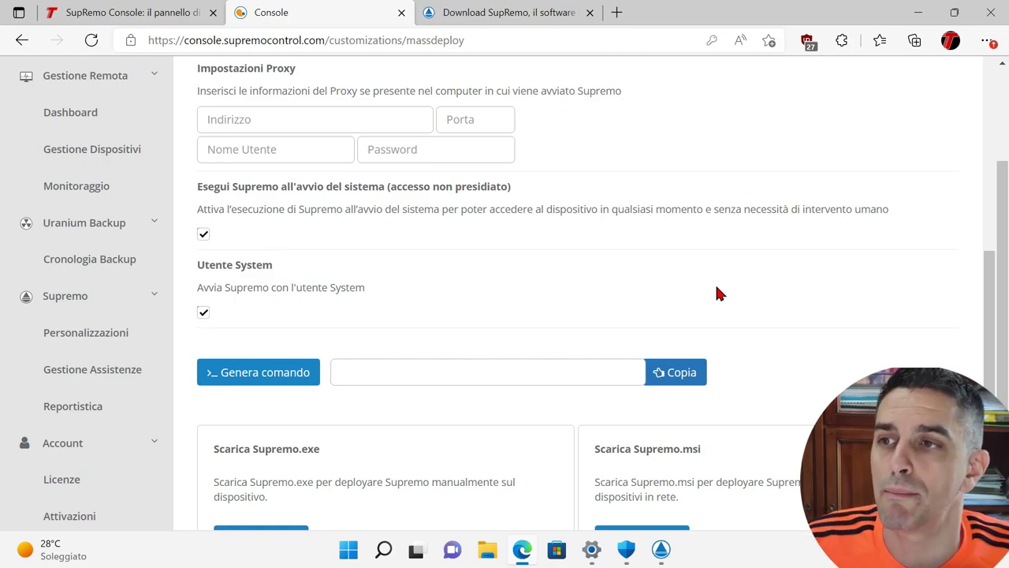
scroll(745, 273, down, 1)
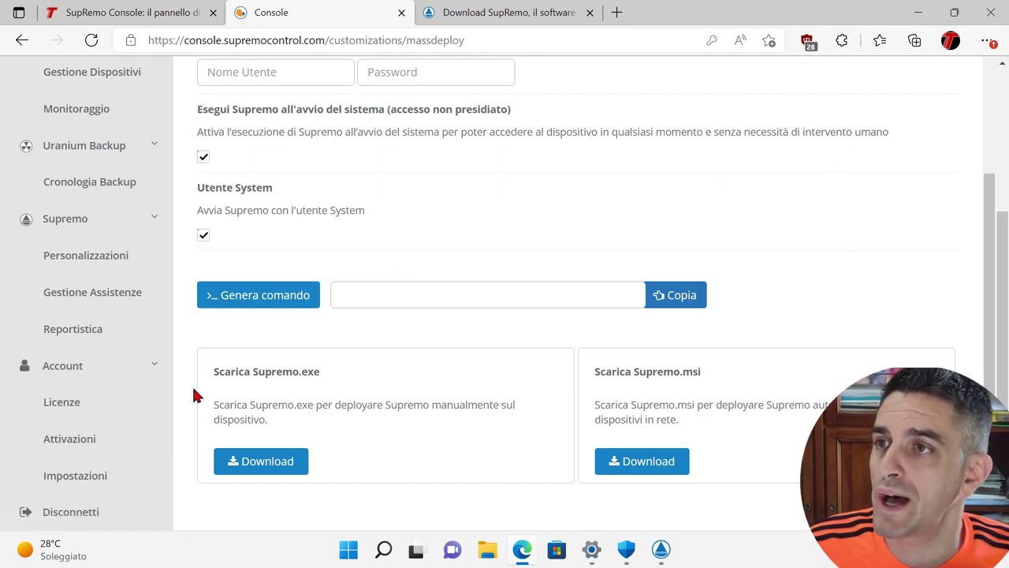
Step: View the Gestione Assistenze dashboard with its support team and operators, and open the Coda d'assistenza
click(105, 293)
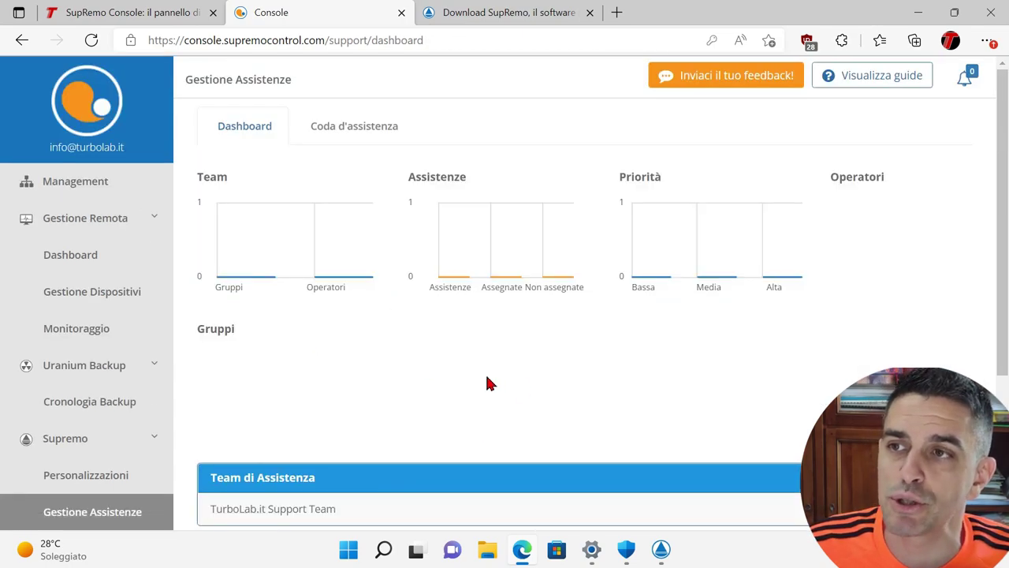
scroll(486, 383, down, 2)
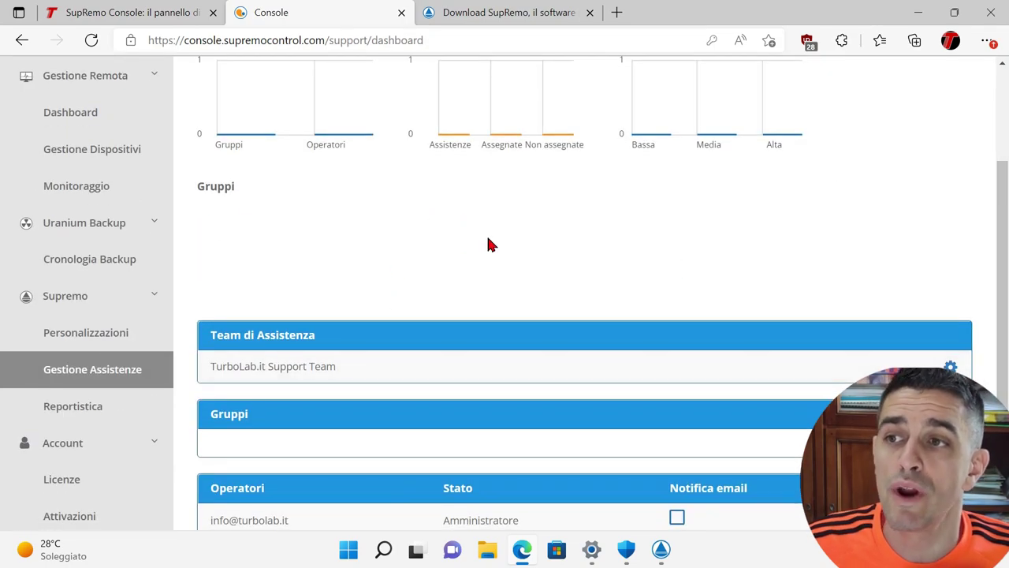
scroll(487, 245, down, 1)
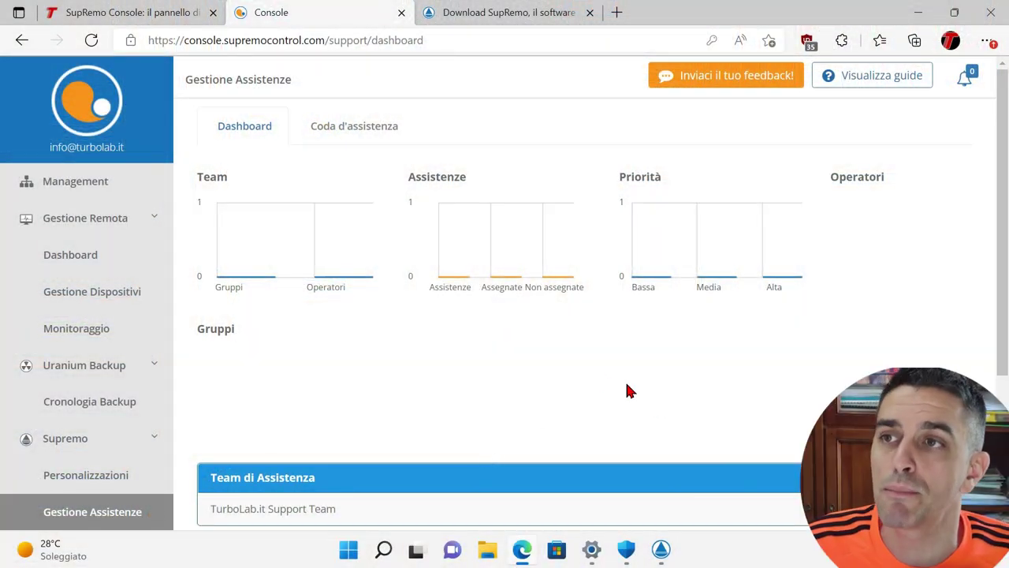
click(377, 132)
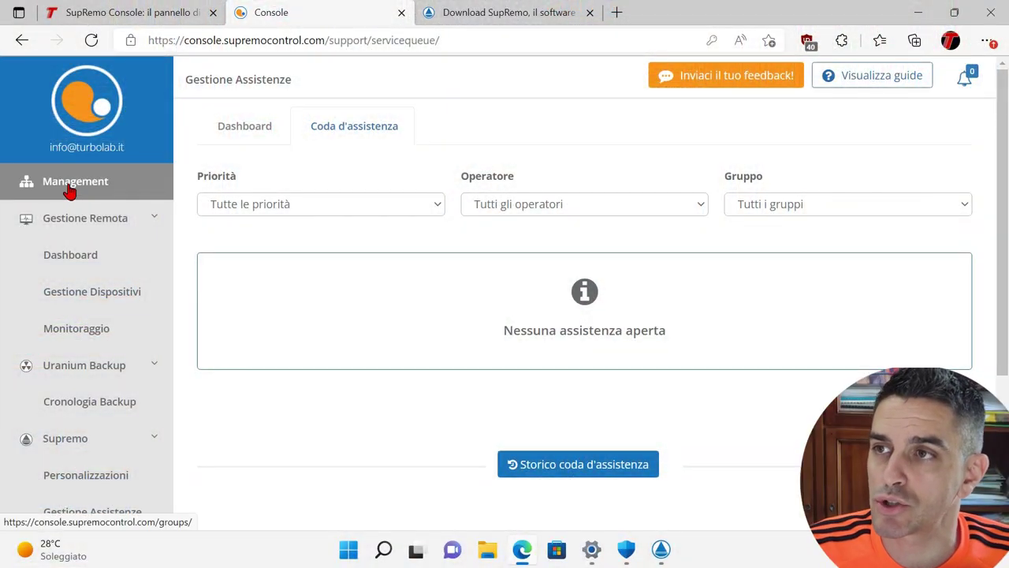
Step: Open the backup sets of VIRTUAL-11 in Management and view the executions of Backup completo file PC
click(71, 187)
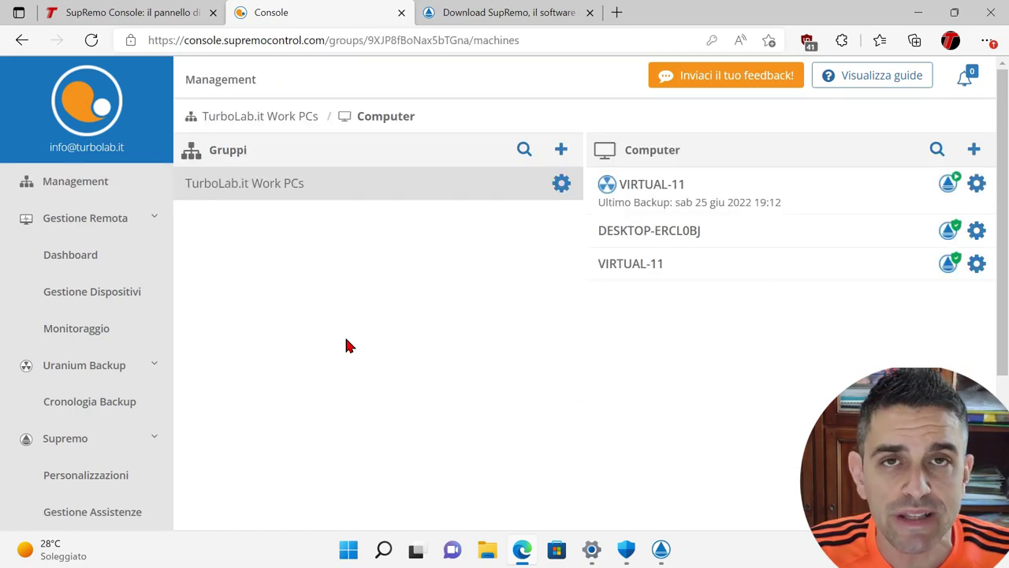
click(639, 194)
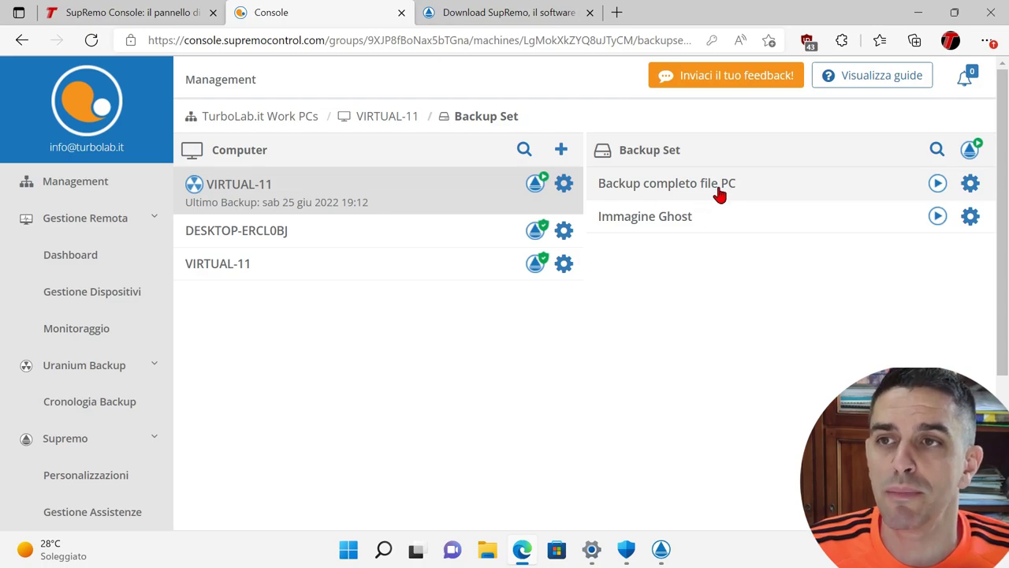
click(636, 185)
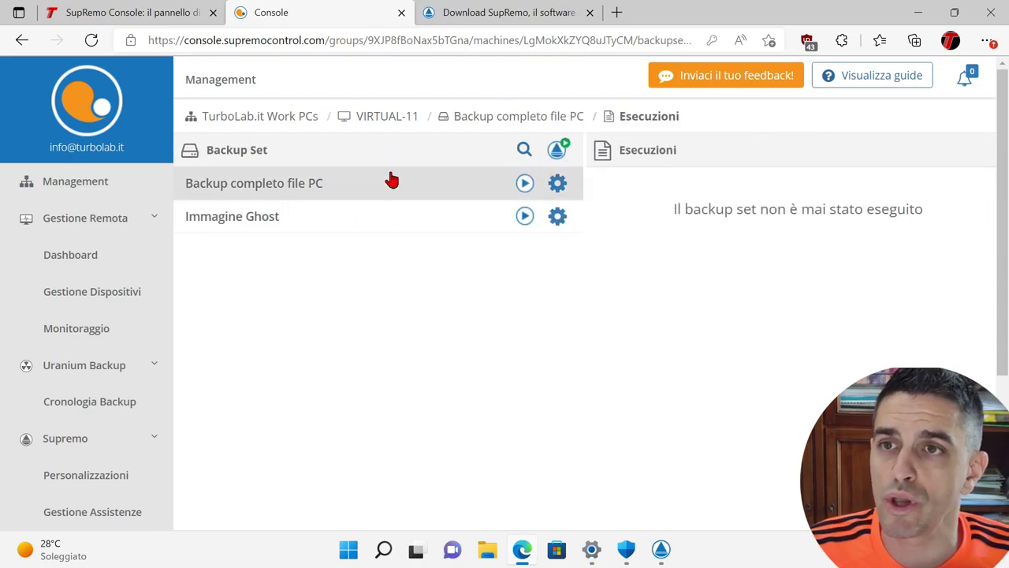